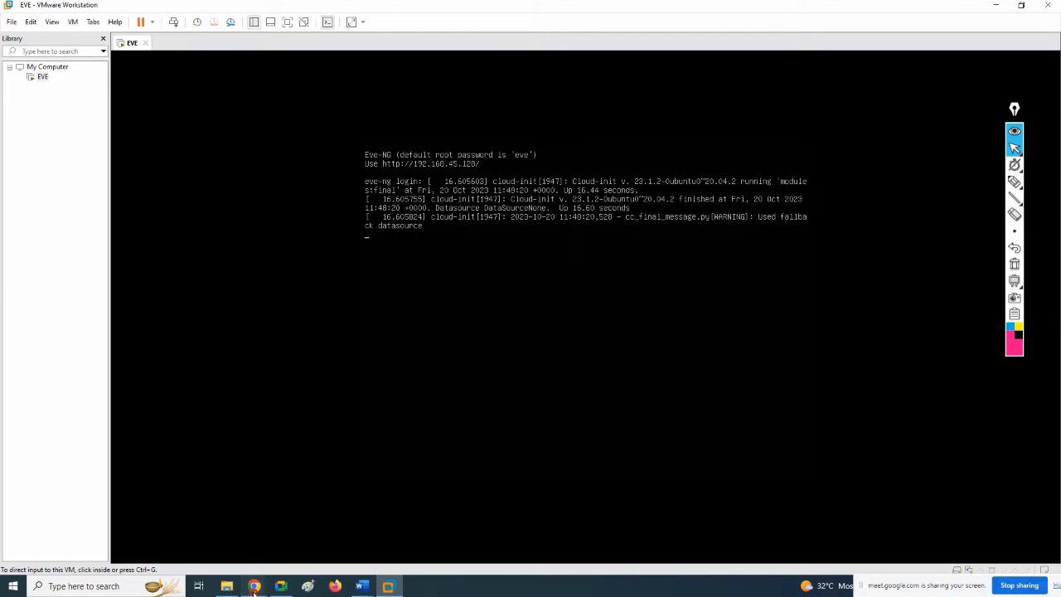
Switch to Chrome, load the EVE-NG web interface at 192.168.45.128, minimize VMware Workstation and maximize the browser window.
mouse_move(254, 586)
click(220, 536)
drag(455, 5, 656, 274)
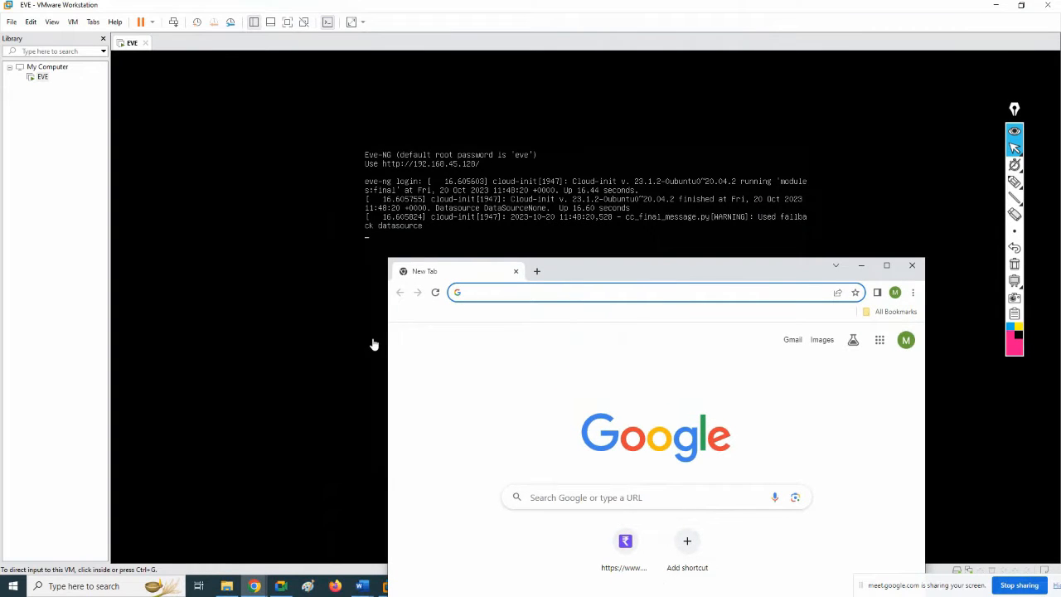
drag(387, 342, 229, 356)
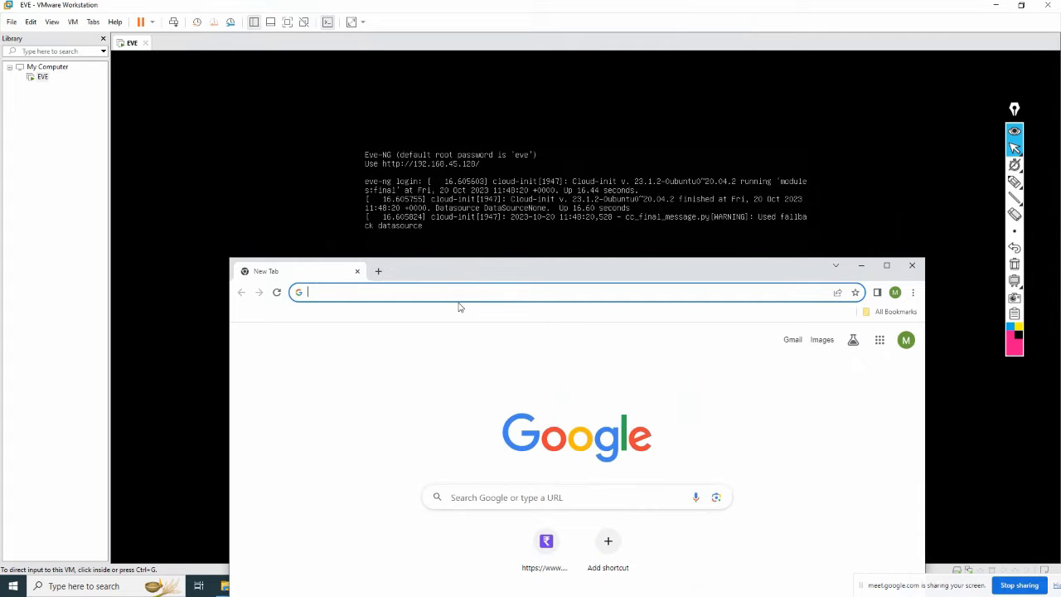
text(192.168.45.128)
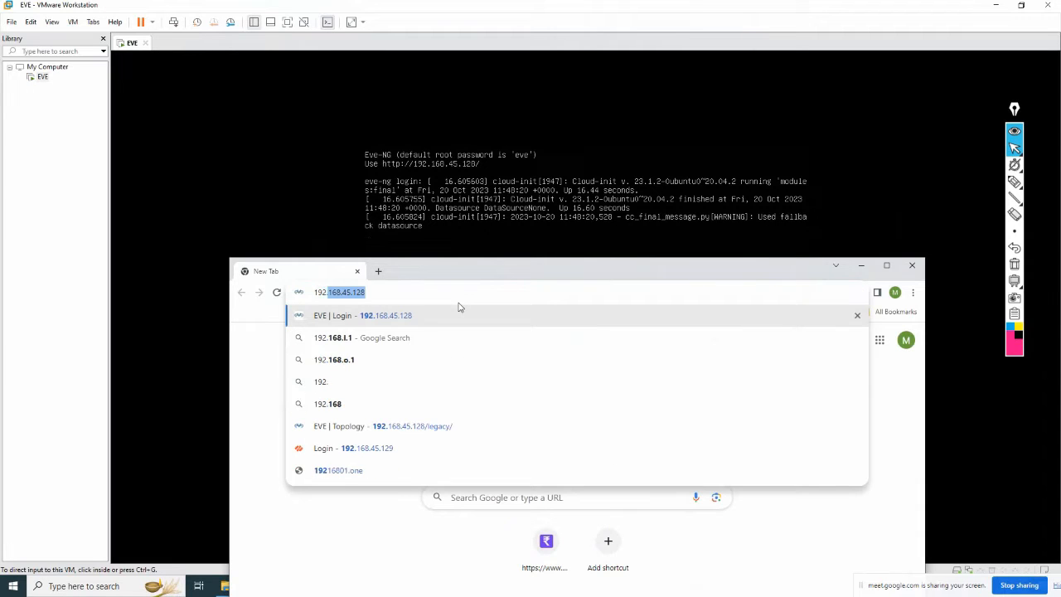
key(Return)
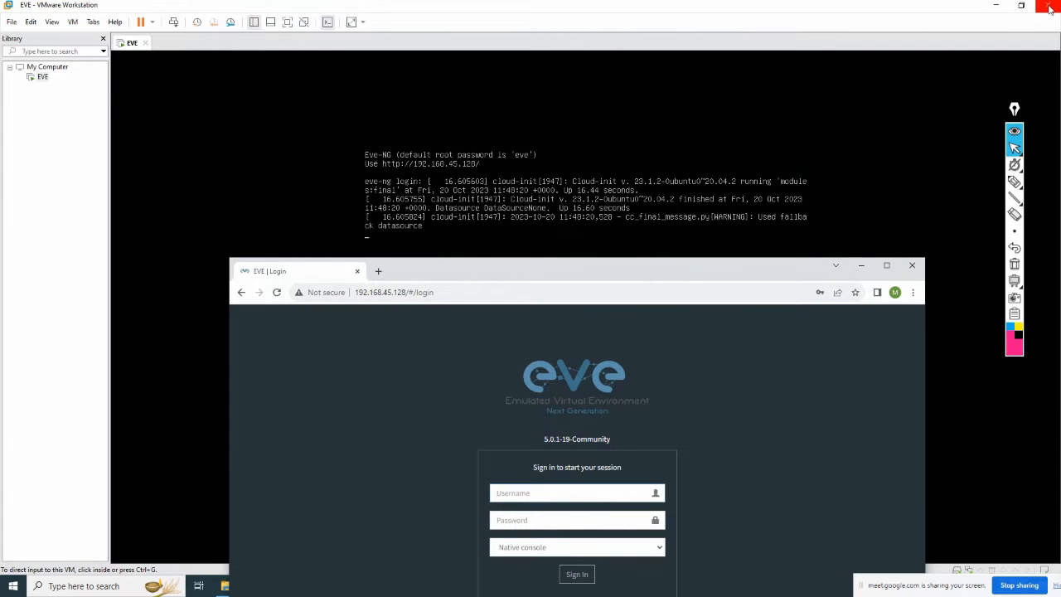
click(995, 5)
click(886, 266)
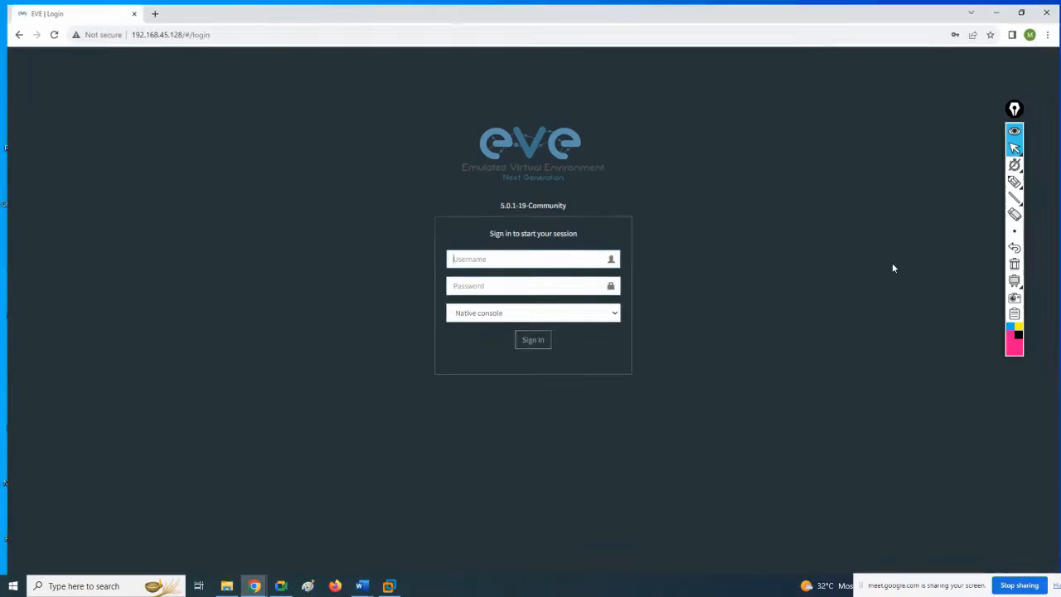
Sign in to EVE-NG as admin, filling in the account password and keeping the Native console option.
click(529, 259)
click(533, 281)
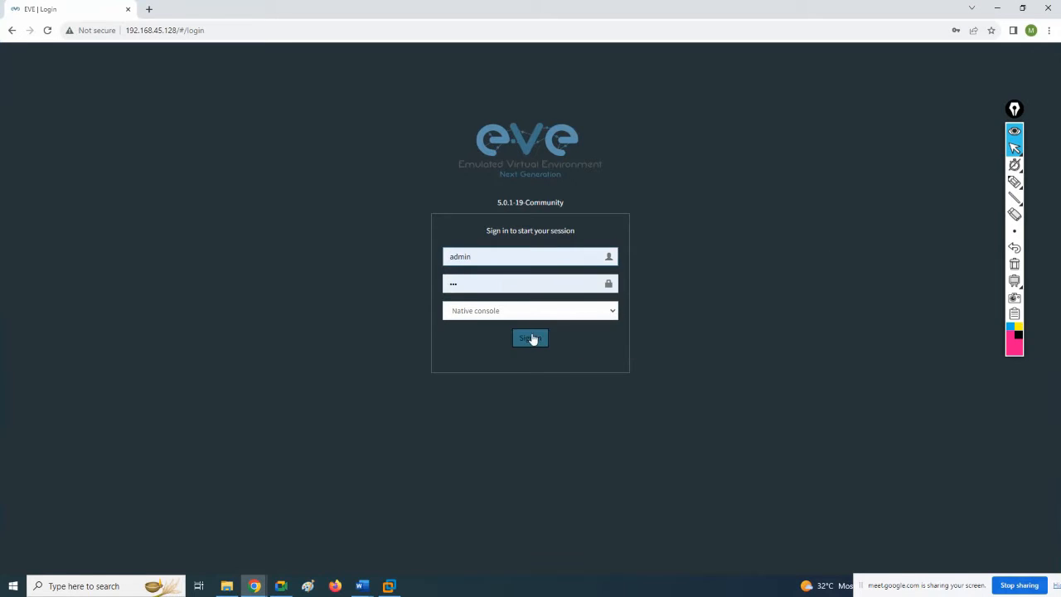
click(533, 338)
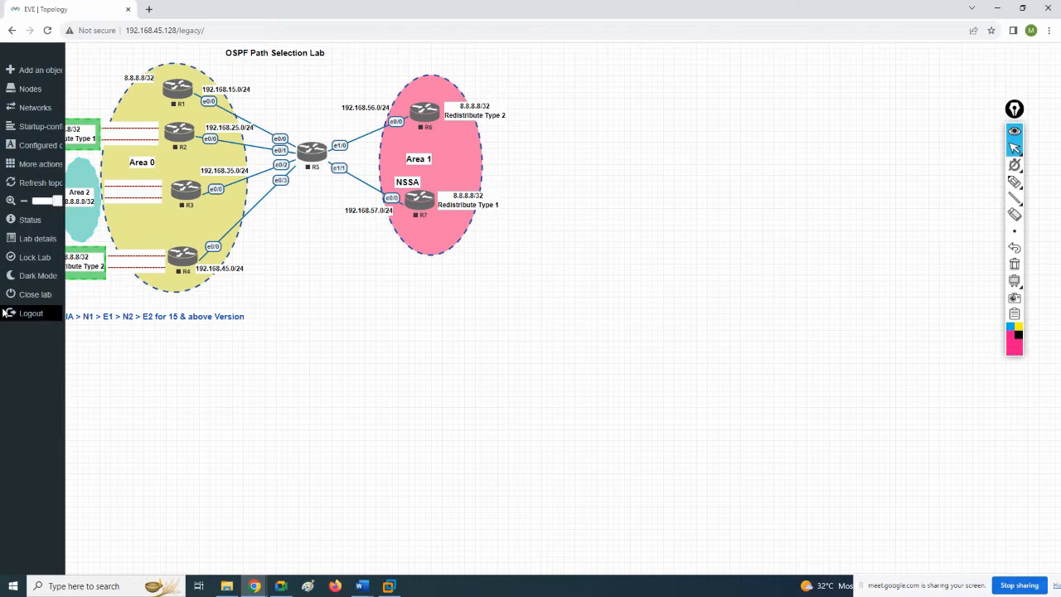
Close the open OSPF Path Selection lab and add a folder named abc1 in the root directory.
click(31, 295)
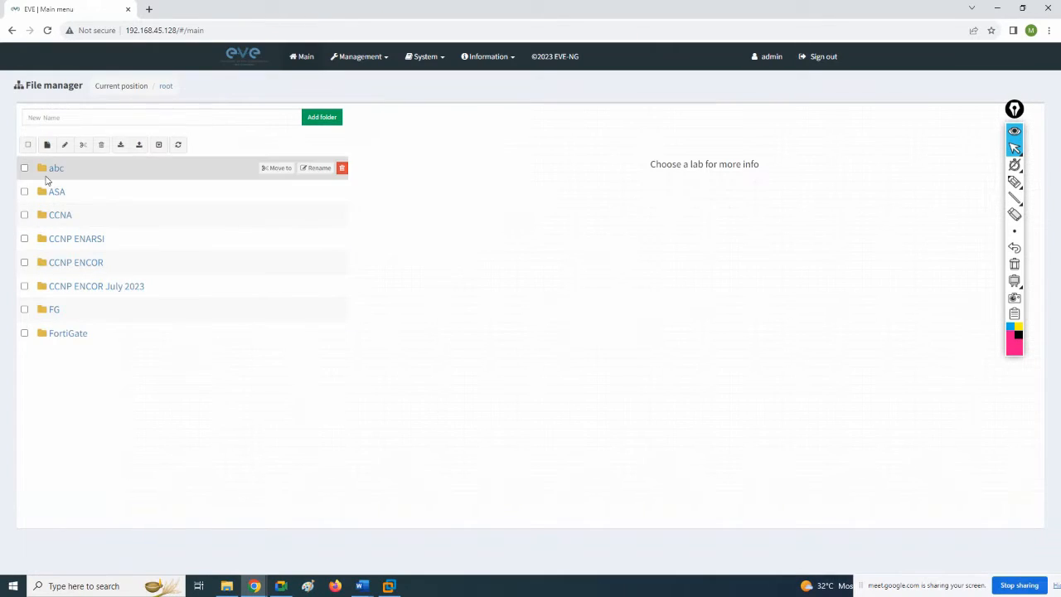
click(145, 117)
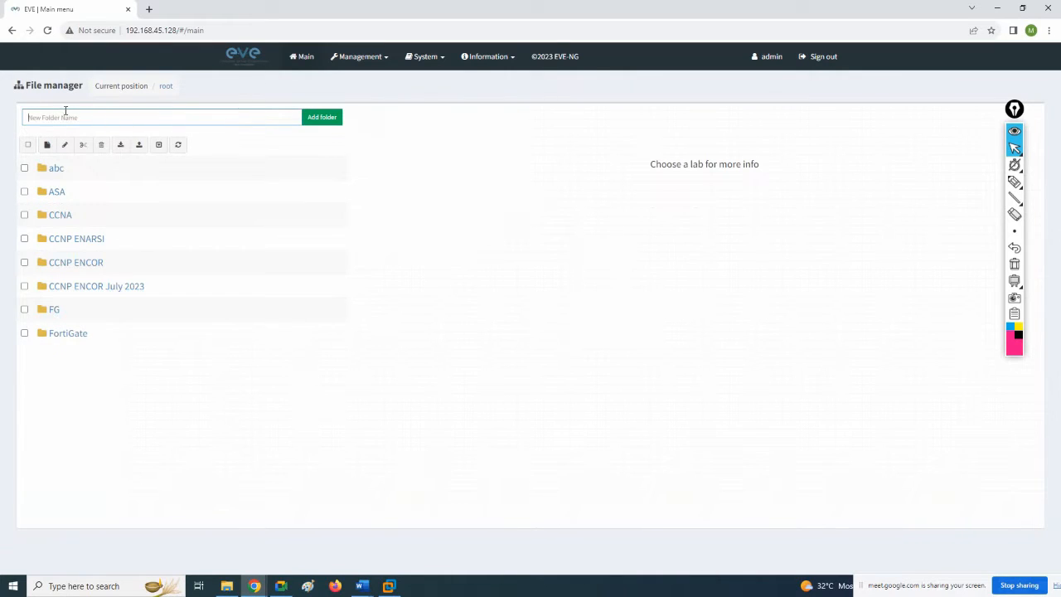
text(abc1)
drag(52, 117, 13, 116)
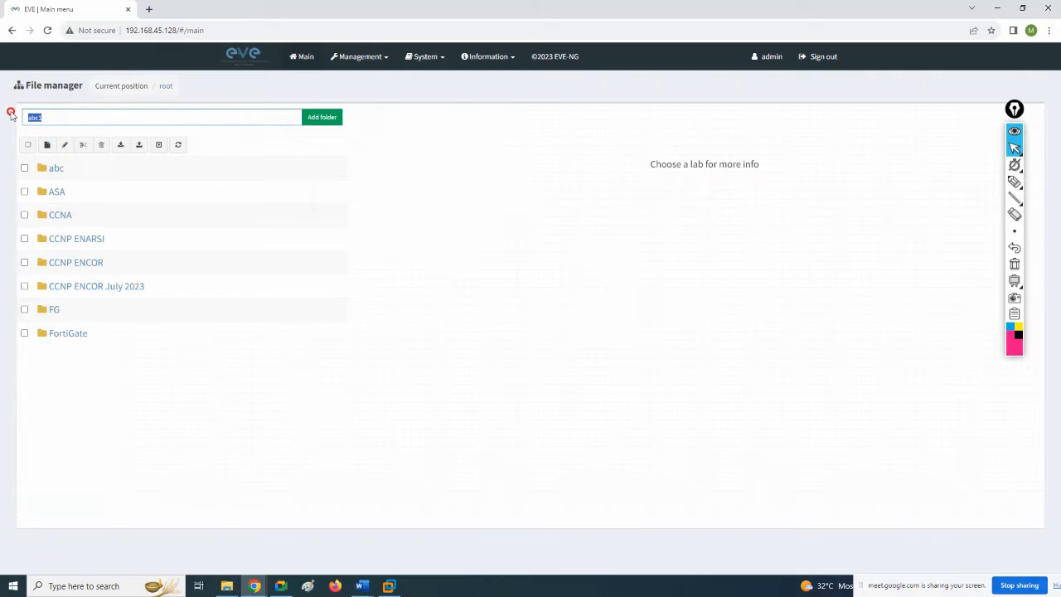
click(326, 117)
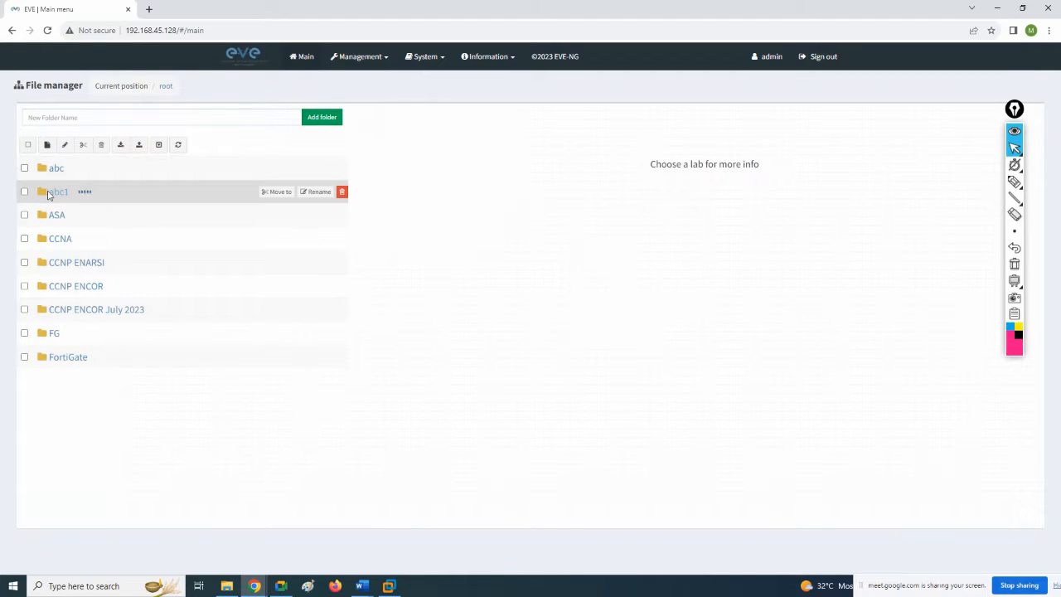
Create a new lab named Basic Lab inside the abc1 folder.
click(53, 193)
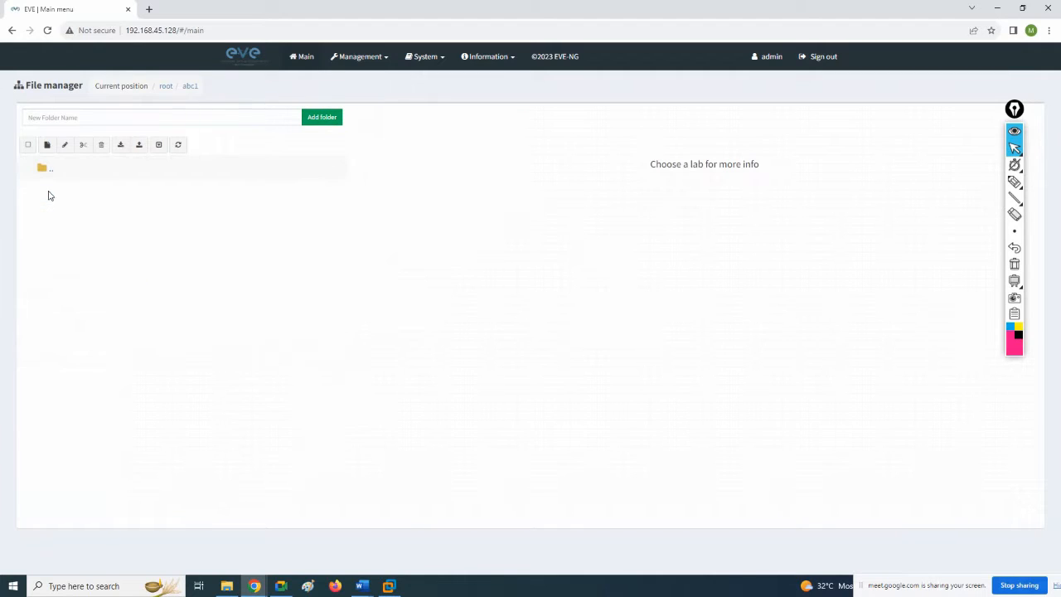
click(46, 146)
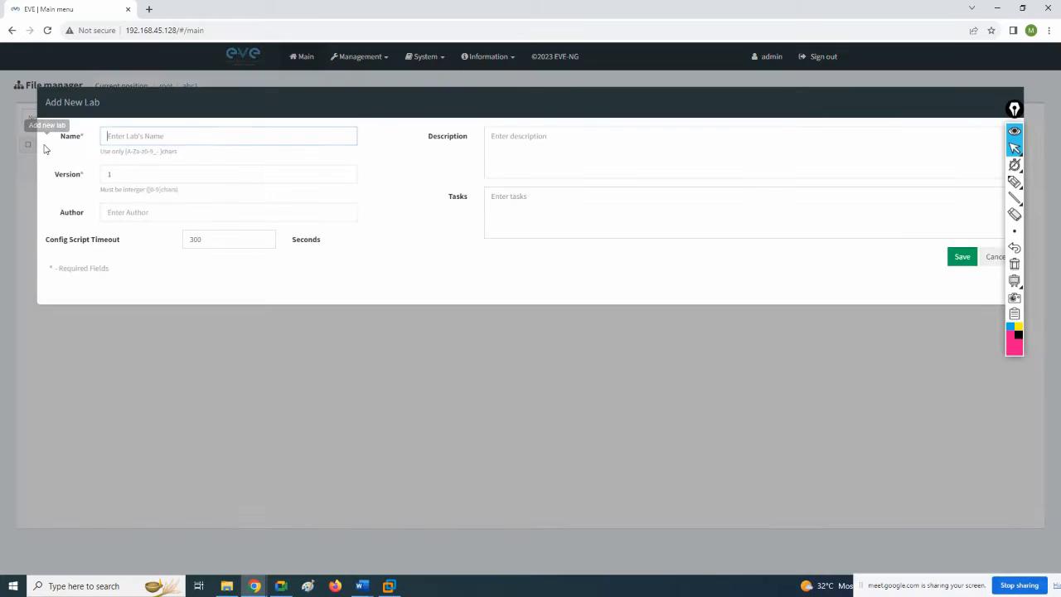
click(168, 136)
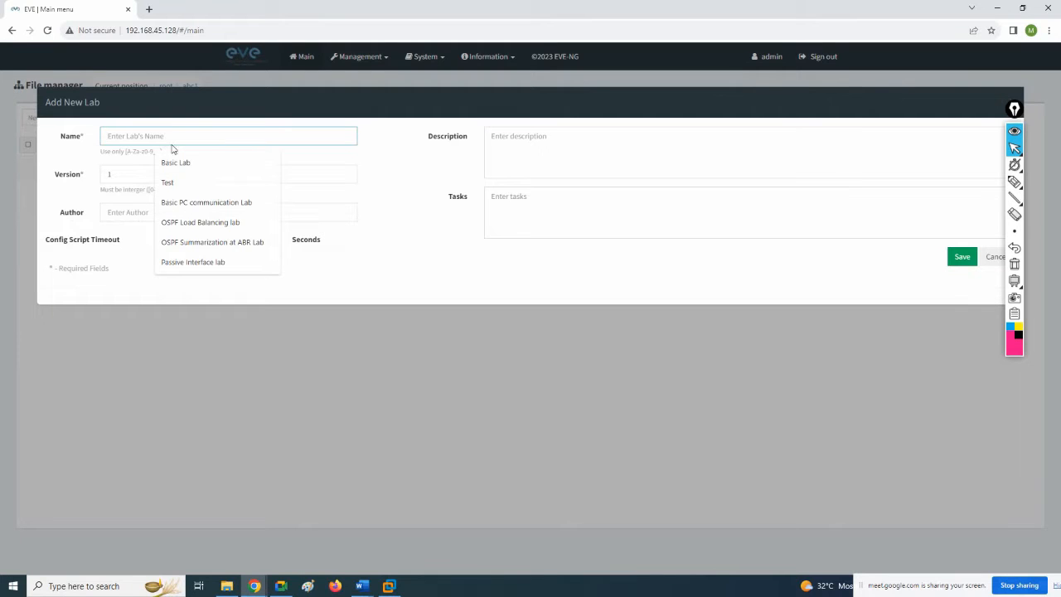
click(176, 163)
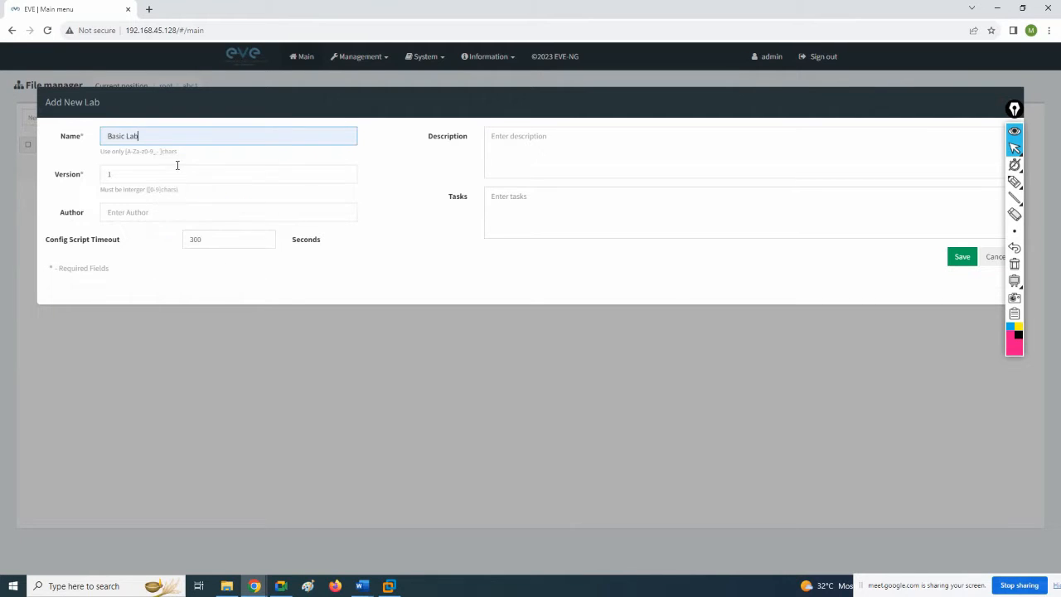
click(959, 258)
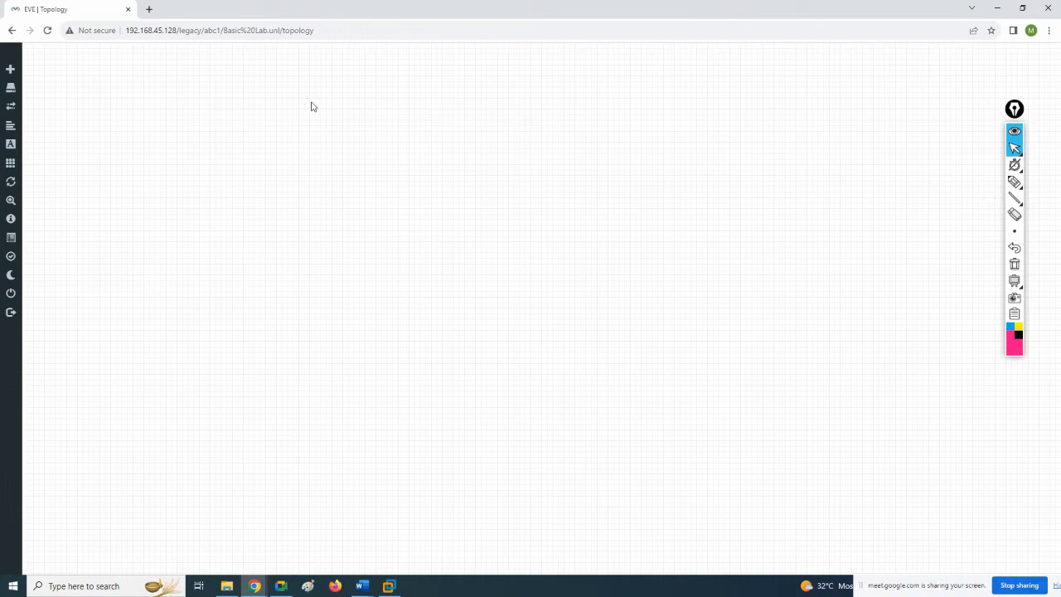
Begin adding a node to the empty topology using the Virtual PC (VPCS) template.
right_click(260, 92)
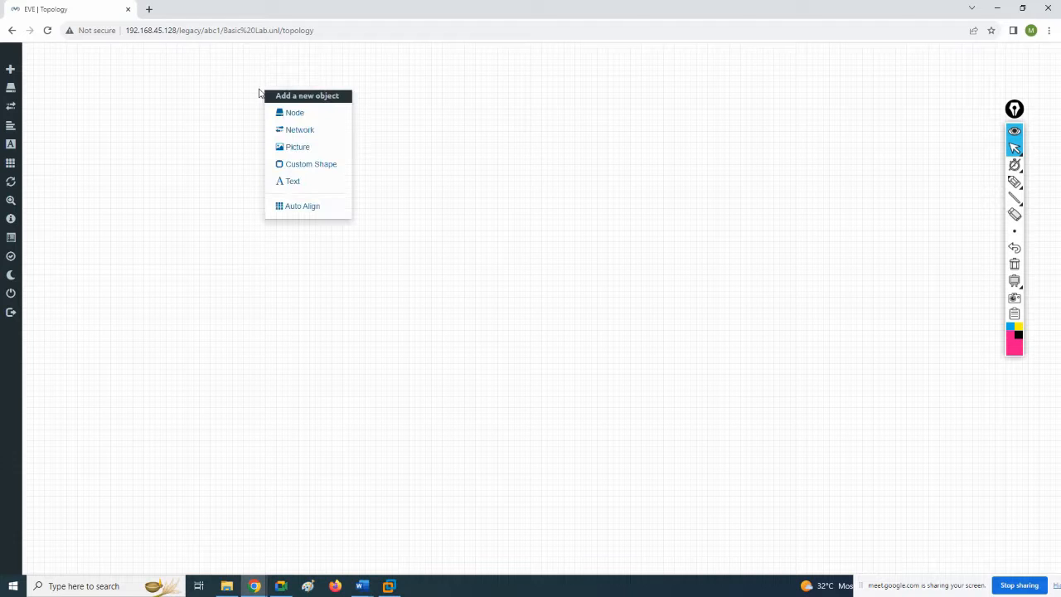
click(311, 116)
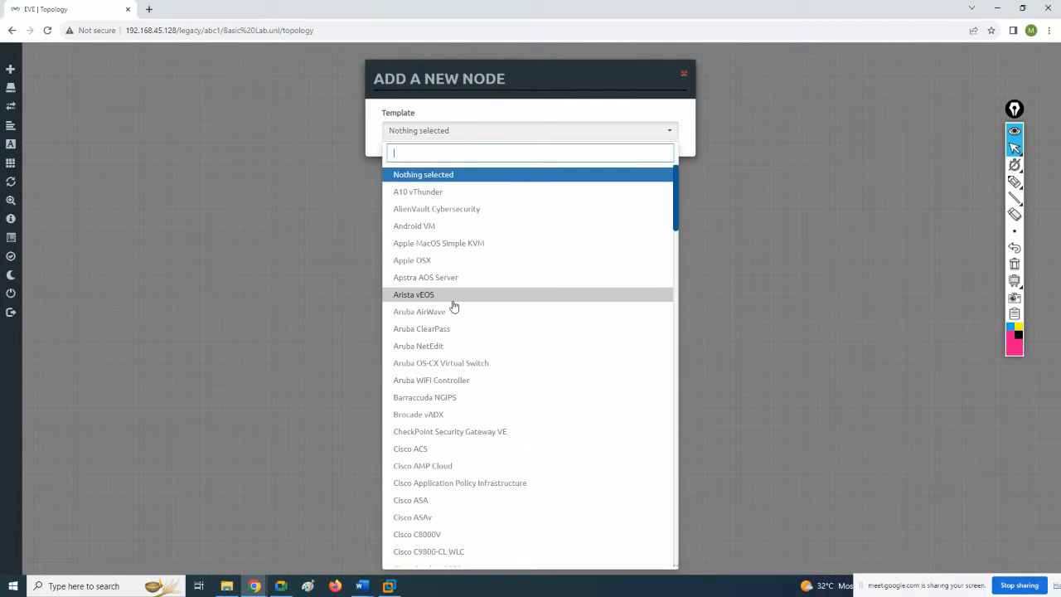
scroll(457, 306, down, 10)
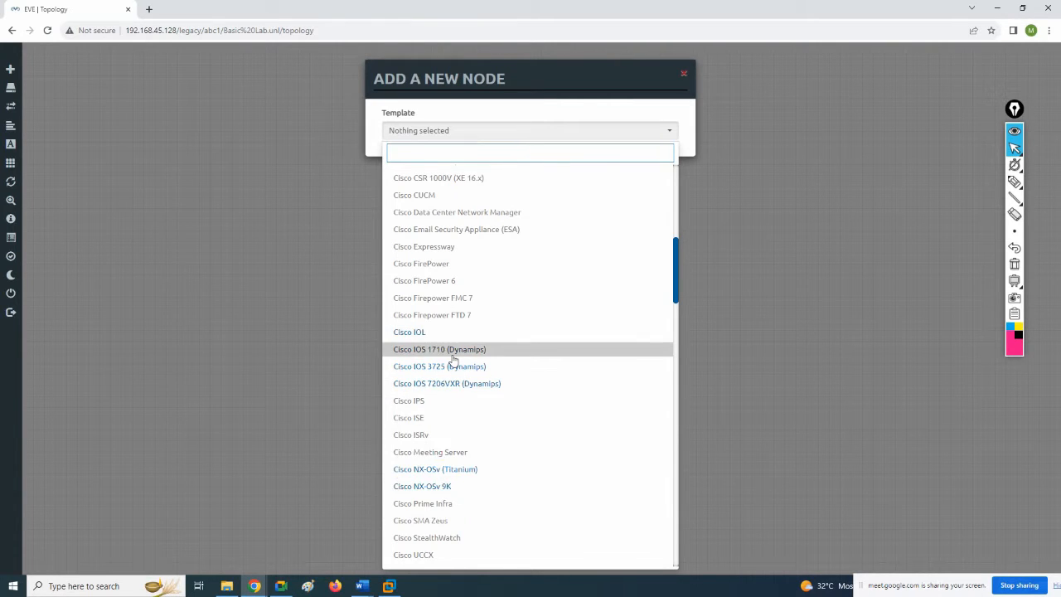
scroll(453, 359, down, 6)
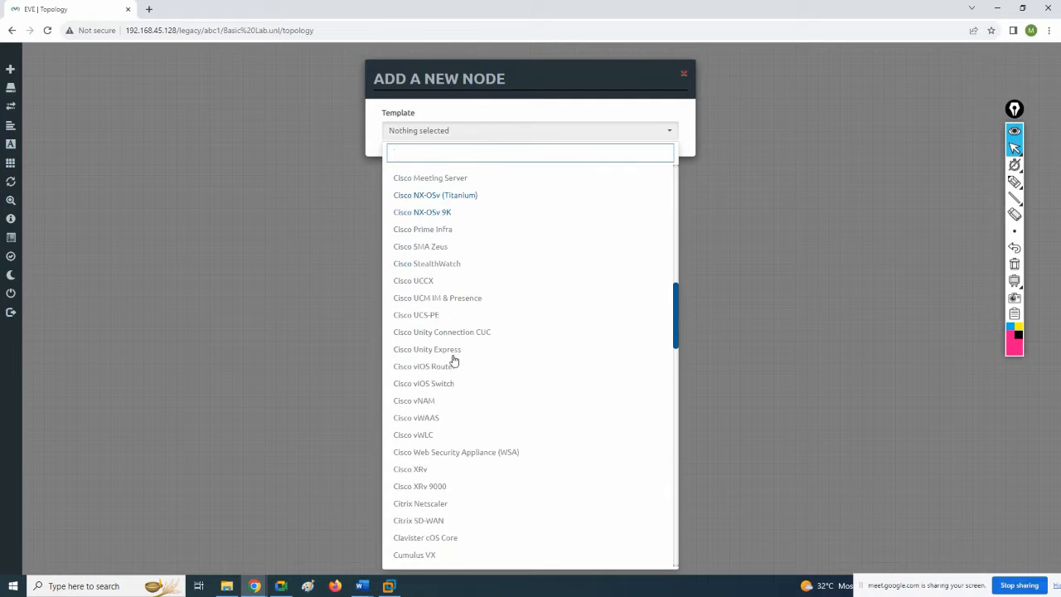
scroll(453, 359, down, 10)
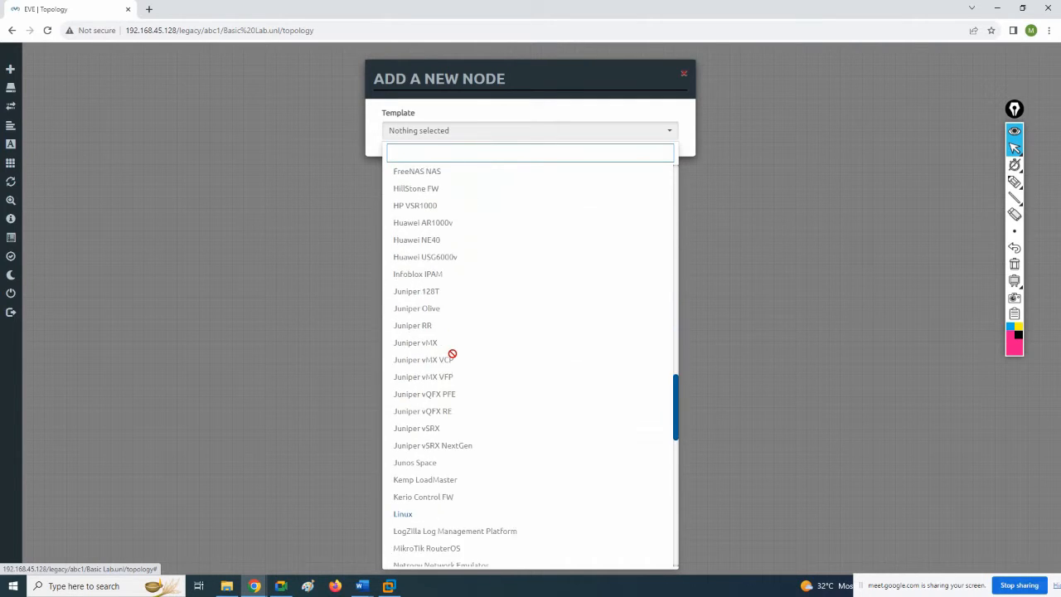
scroll(454, 358, down, 12)
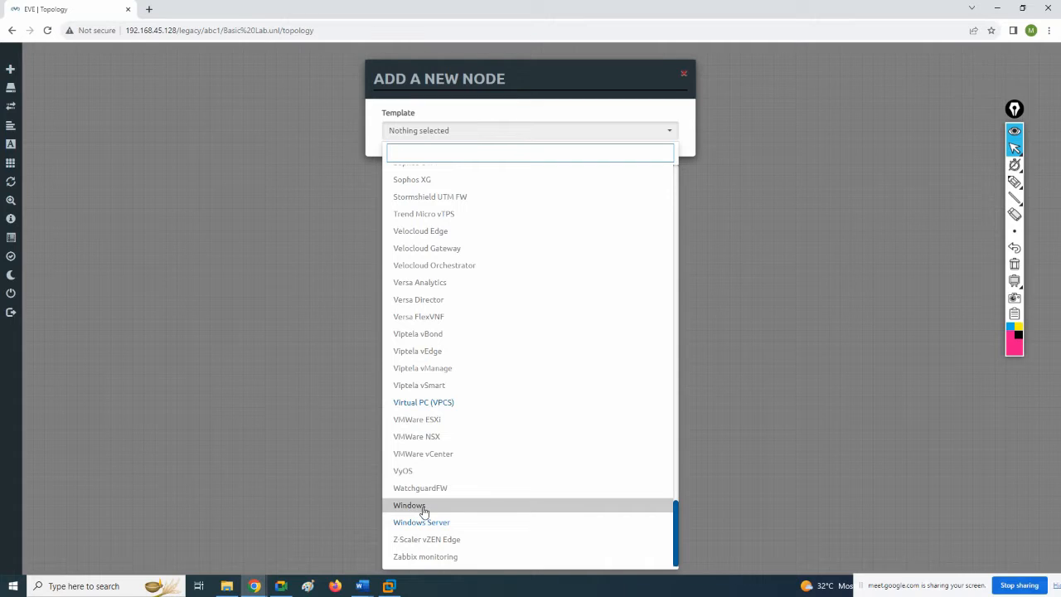
click(437, 407)
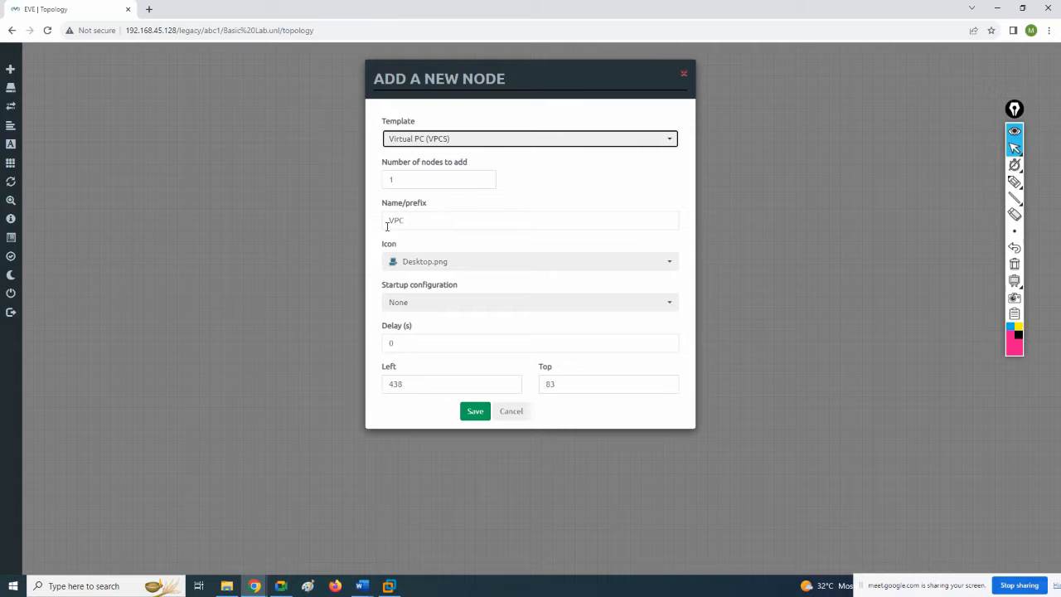
Add 2 virtual PC nodes with the name prefix PC and the Desktop3.png icon.
click(433, 260)
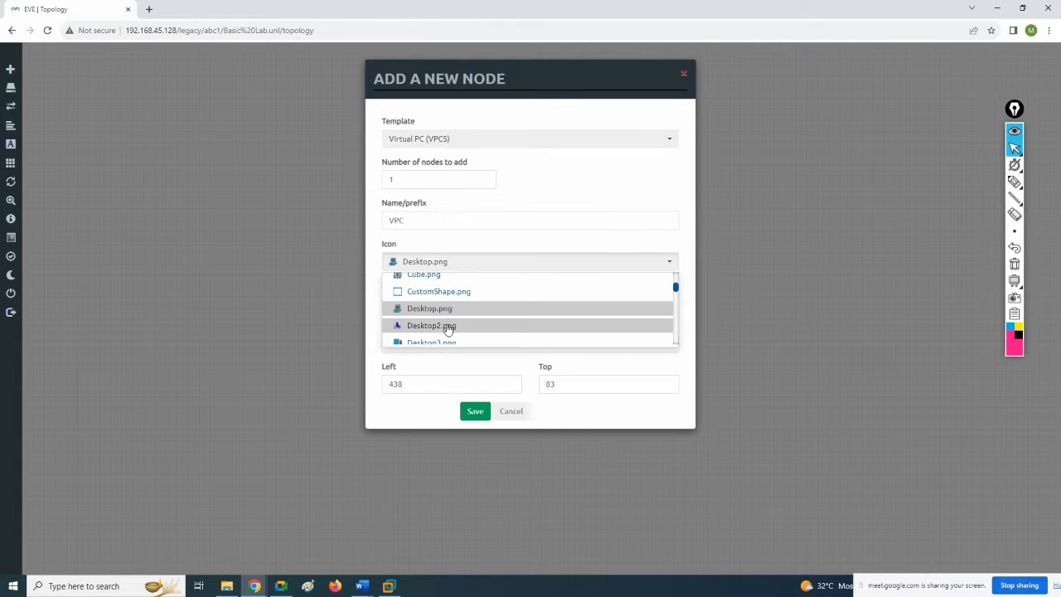
scroll(445, 316, down, 1)
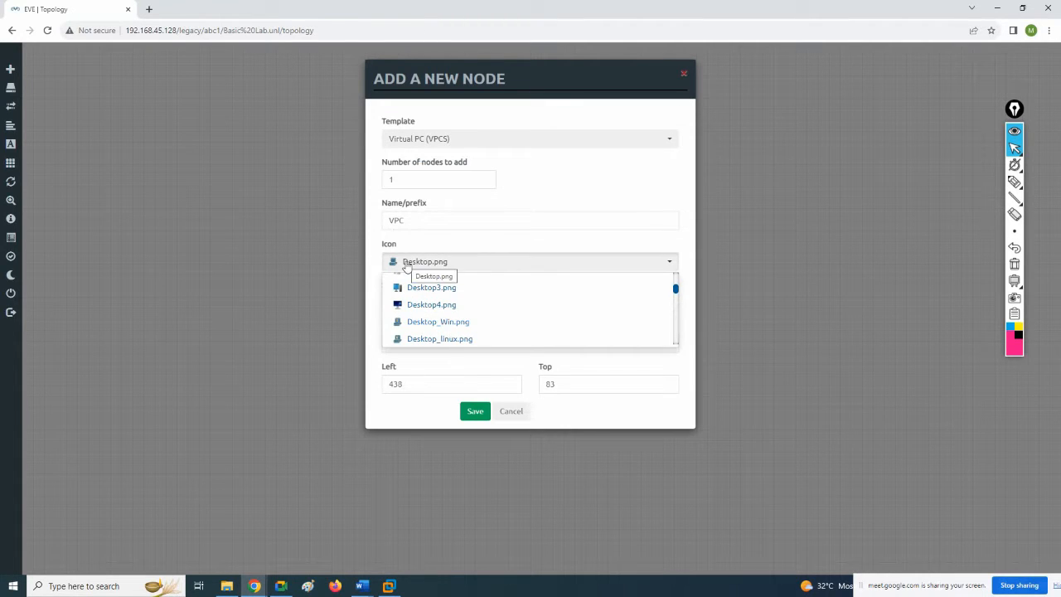
click(429, 289)
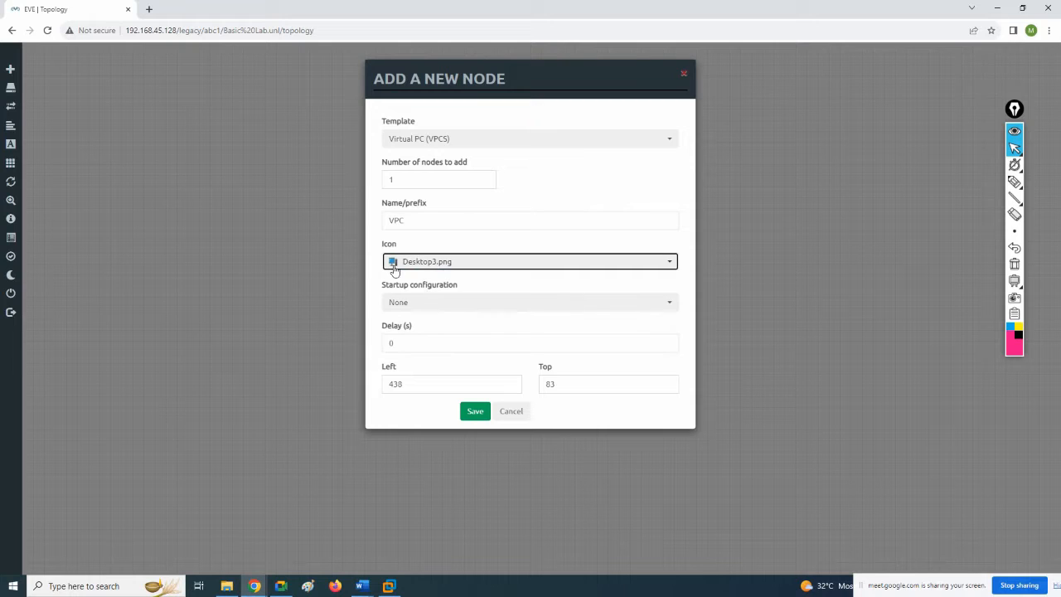
double_click(399, 221)
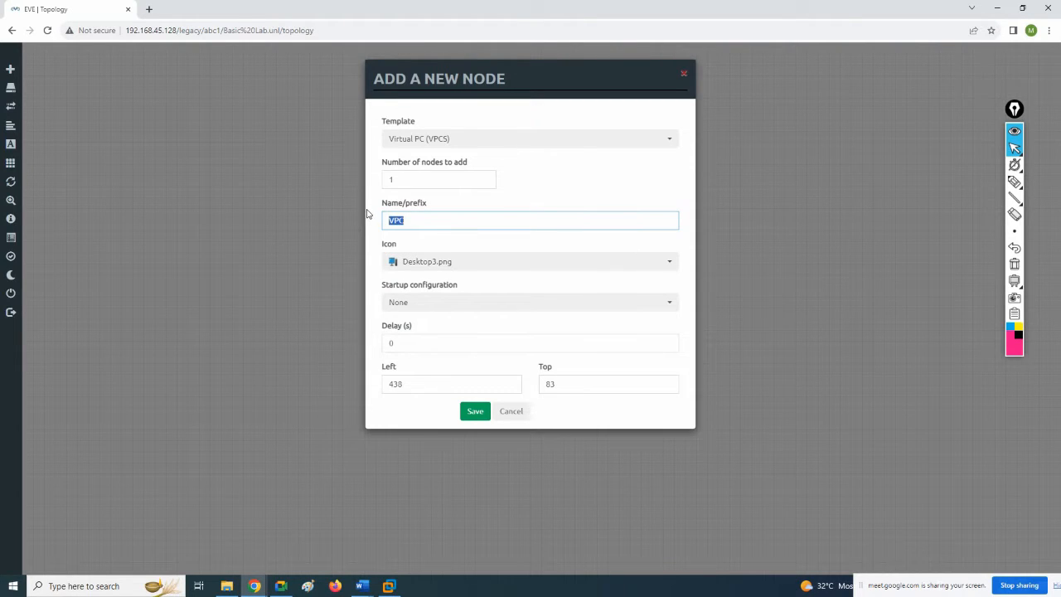
text(PC)
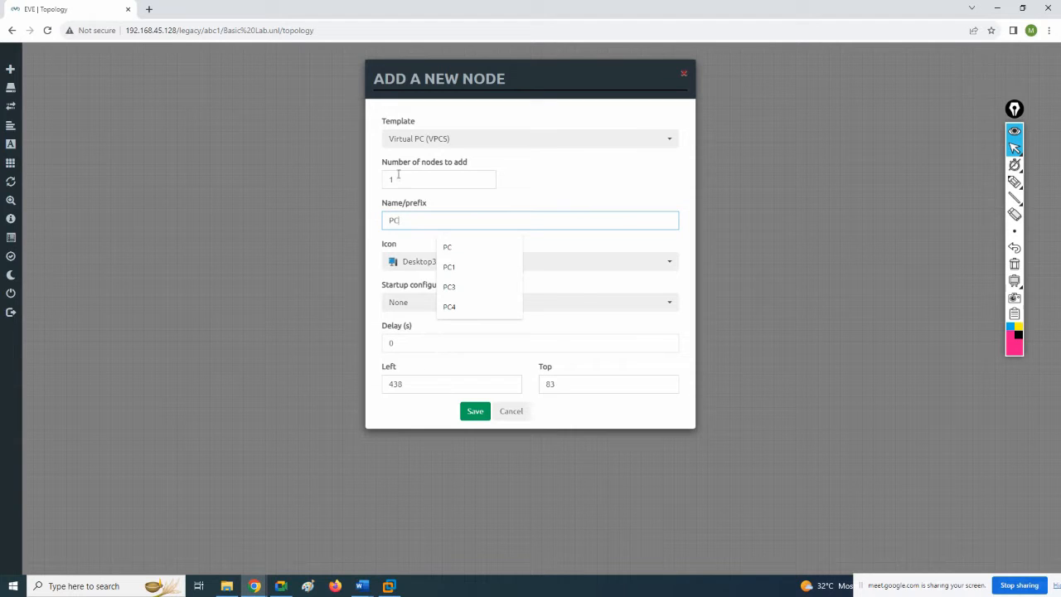
click(392, 178)
drag(392, 179, 382, 185)
text(2)
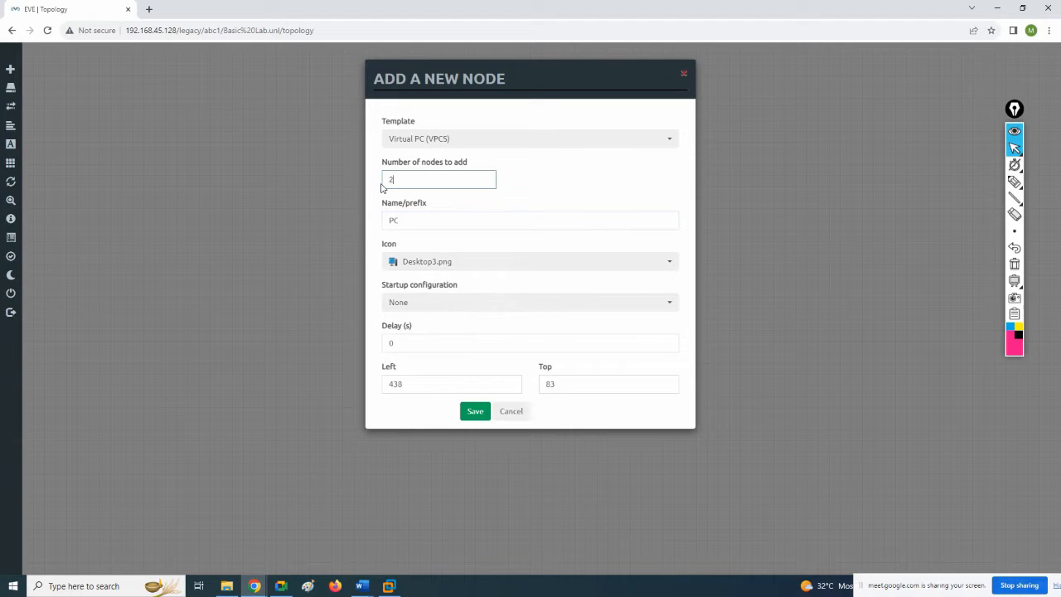
click(469, 412)
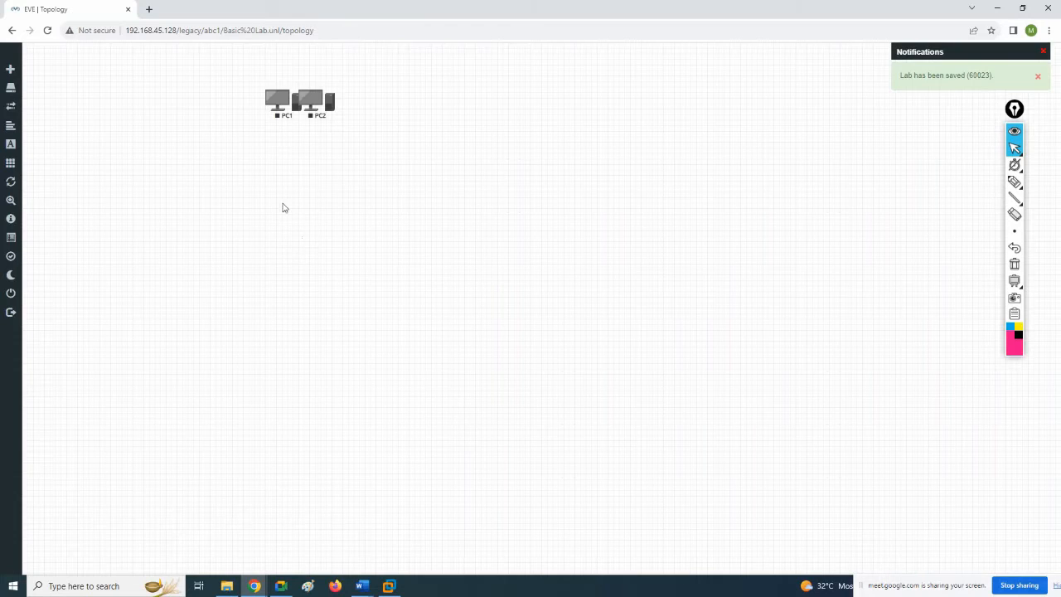
Place PC1 and PC2 side by side near the canvas's upper-left corner and connect their eth0 interfaces.
drag(277, 106, 85, 88)
drag(306, 101, 171, 83)
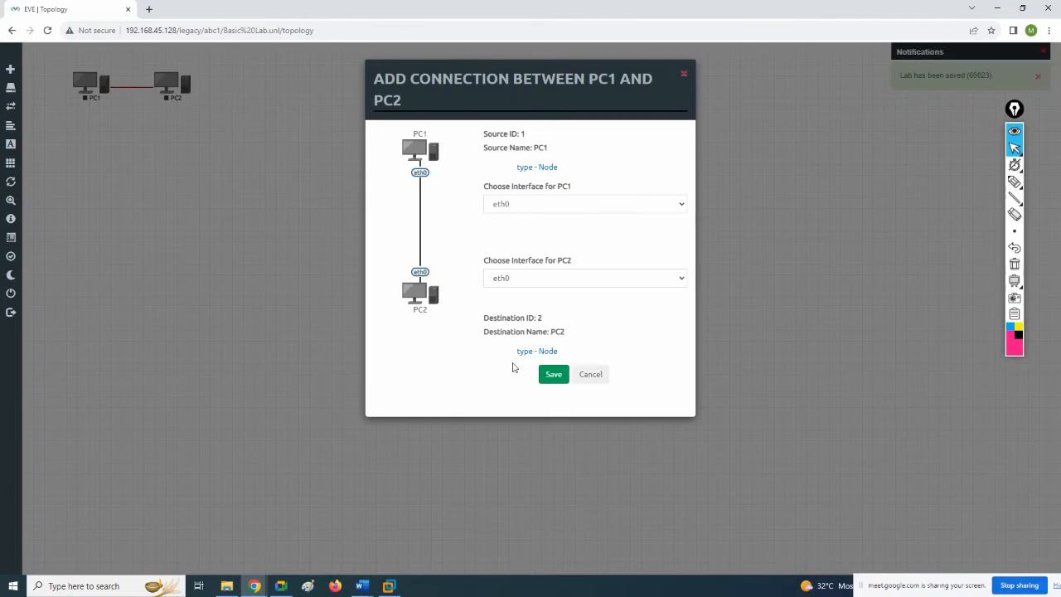
click(551, 373)
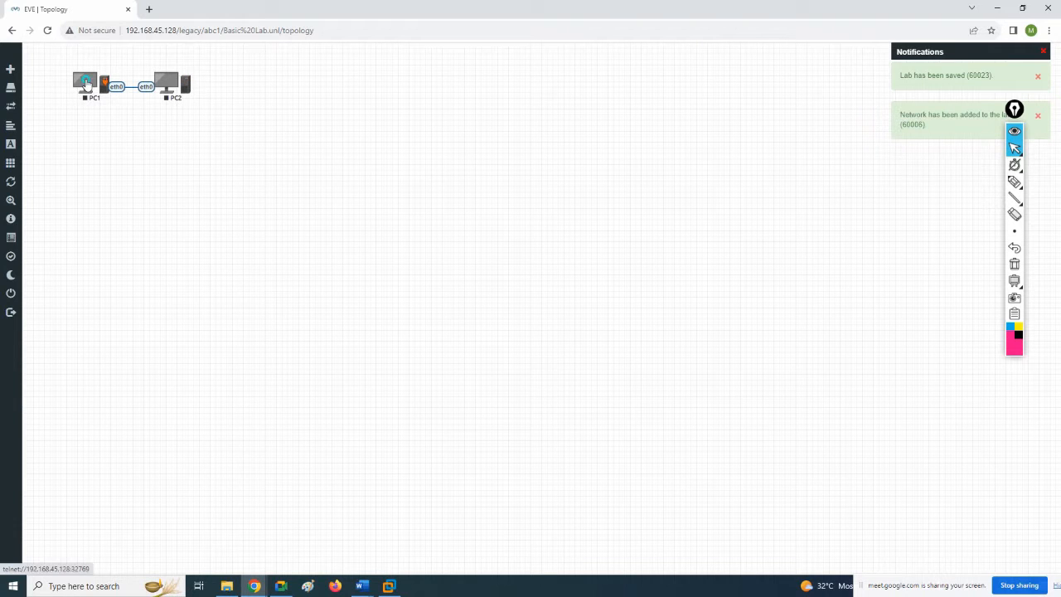
Start the PC1 and PC2 nodes.
right_click(86, 84)
click(121, 103)
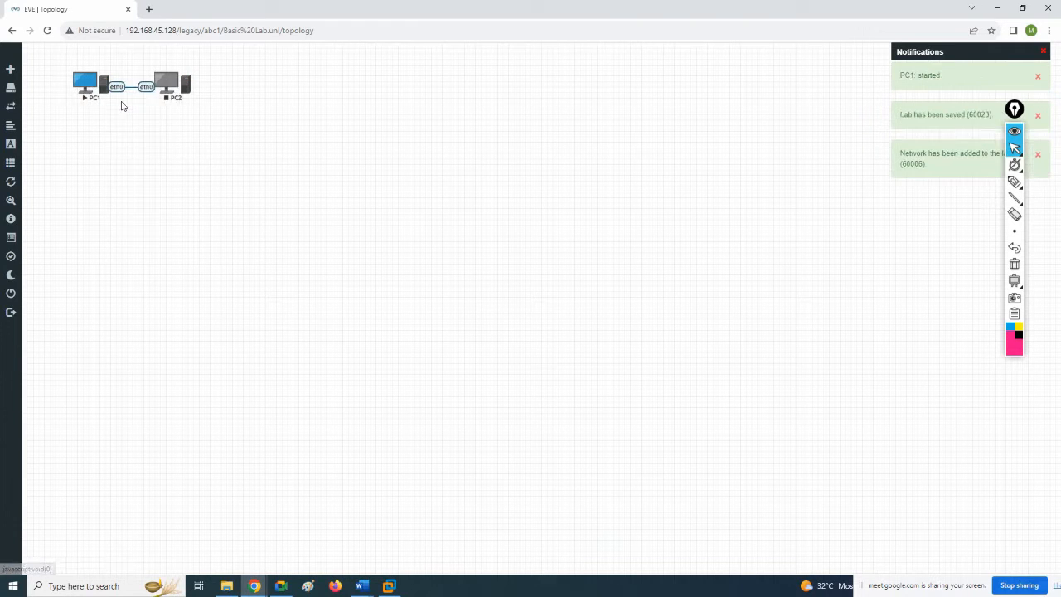
right_click(162, 90)
click(199, 106)
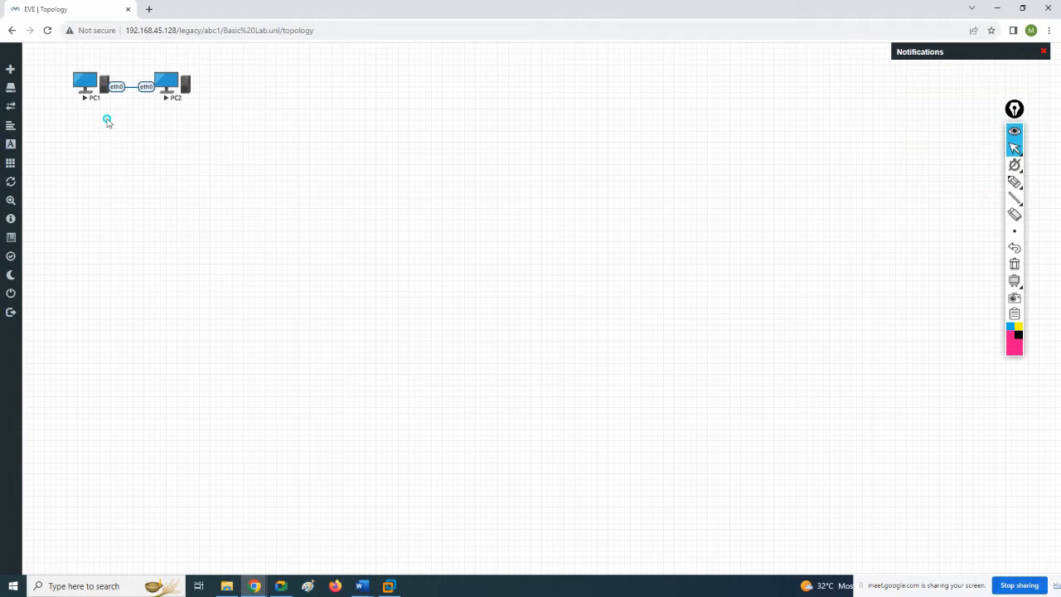
Begin a text label on the canvas reading 192.168.1.1/24 with font size 14 and bold style.
right_click(107, 118)
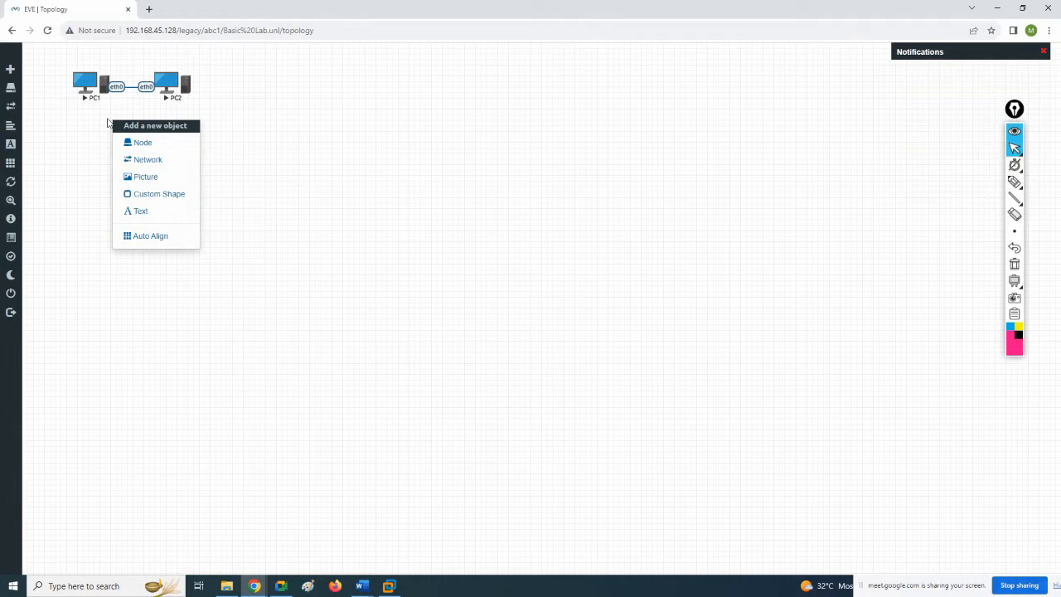
click(165, 214)
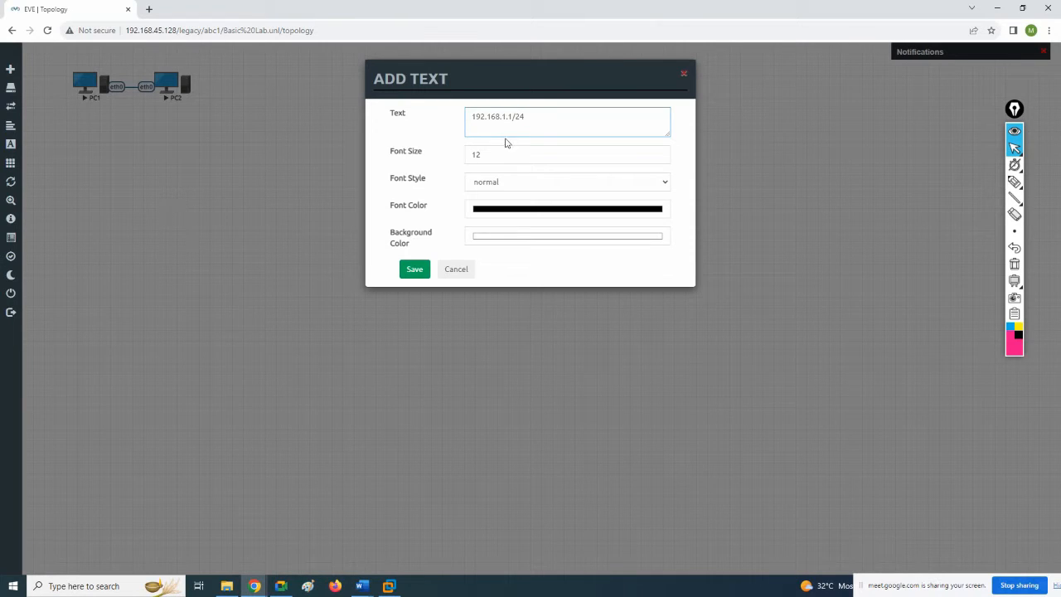
drag(523, 115, 514, 116)
drag(483, 156, 467, 155)
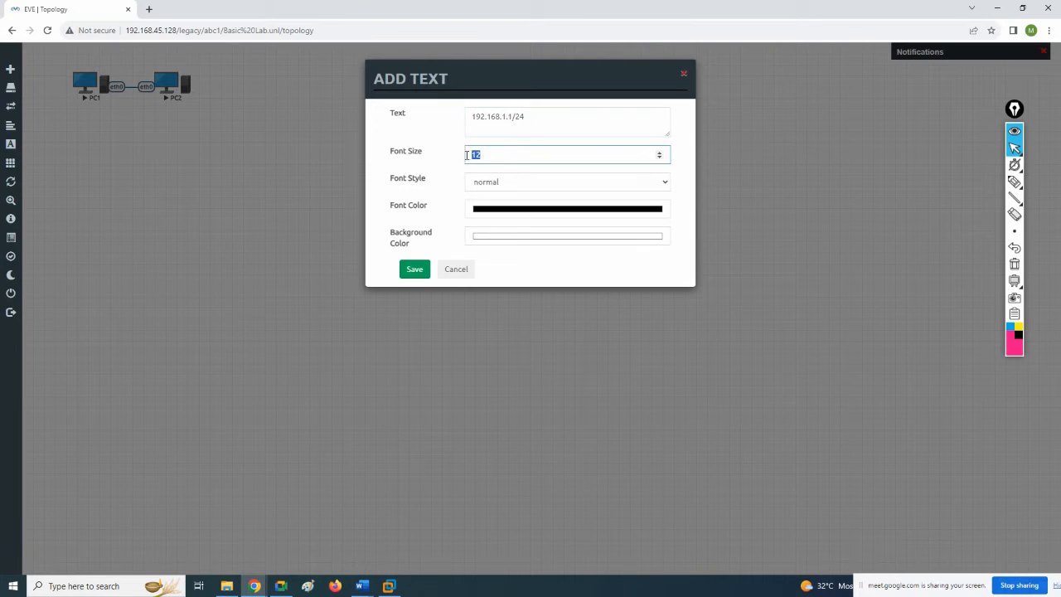
click(537, 182)
click(525, 208)
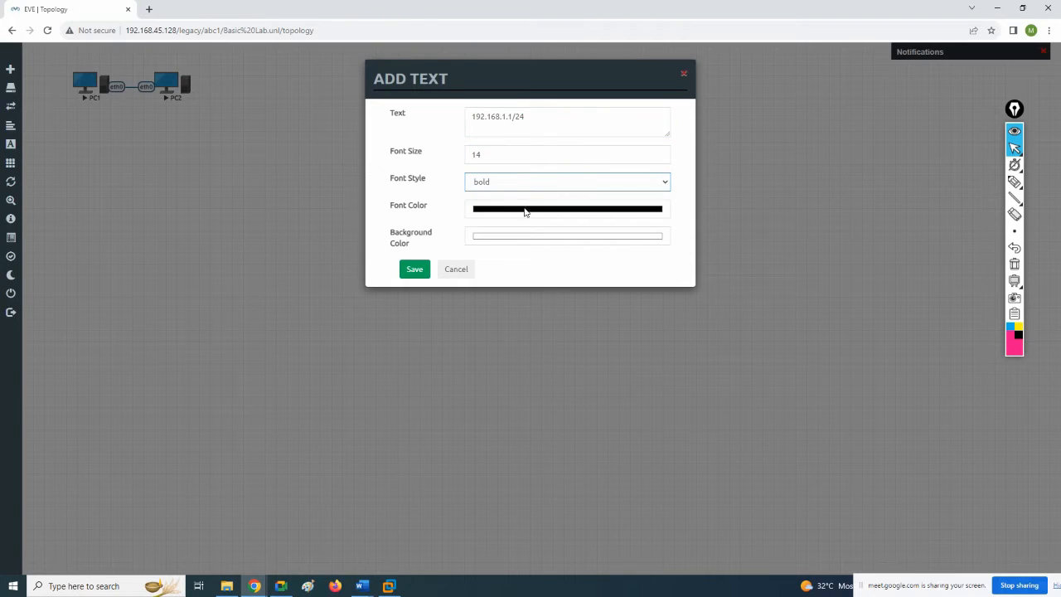
Set the label's font color to blue (RGB 49, 25, 230), save it and position it directly below PC1.
click(537, 209)
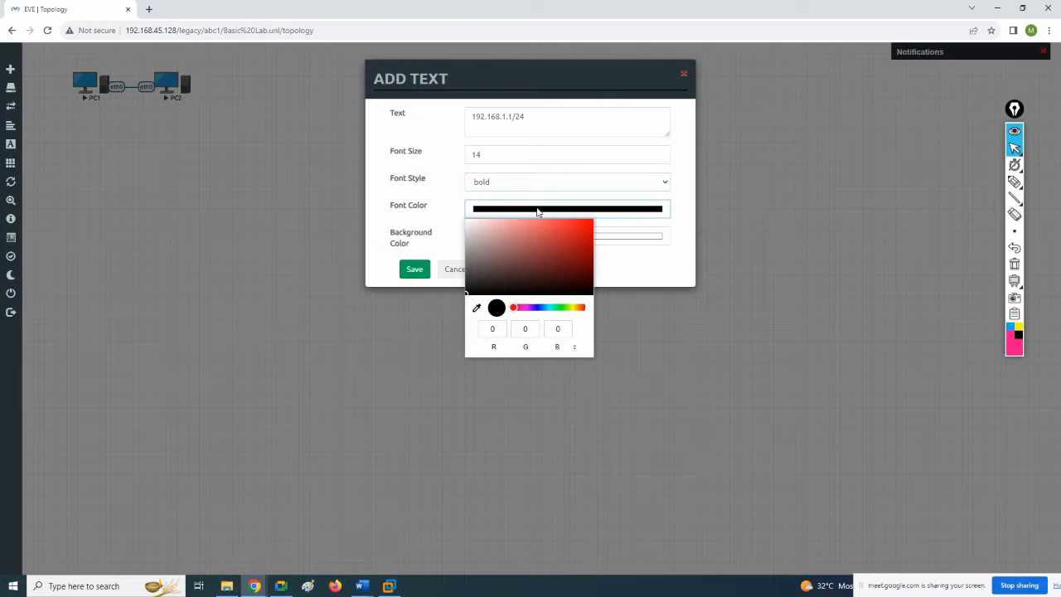
click(536, 308)
click(578, 231)
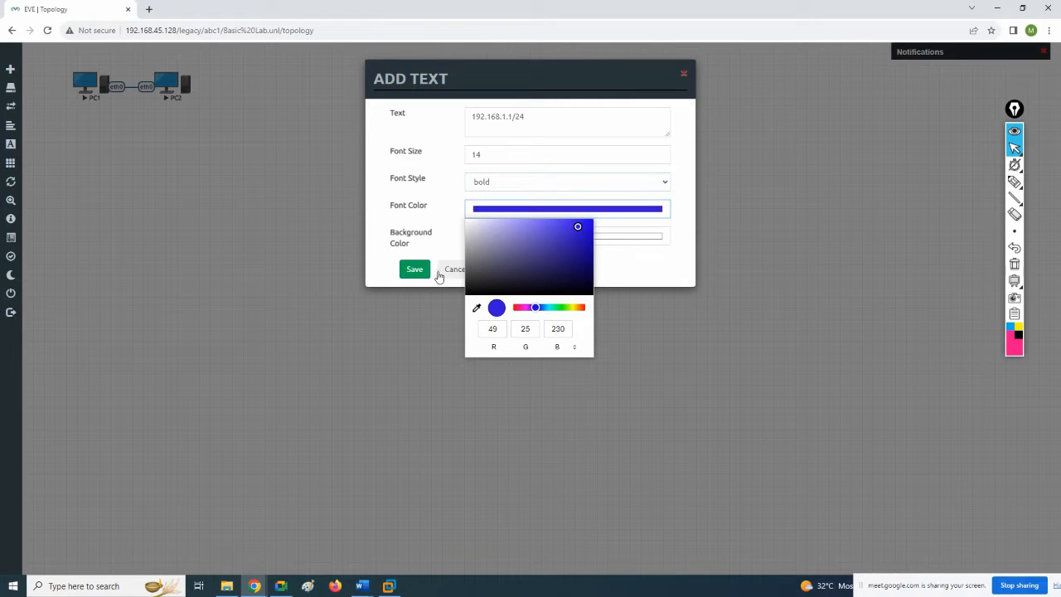
click(414, 268)
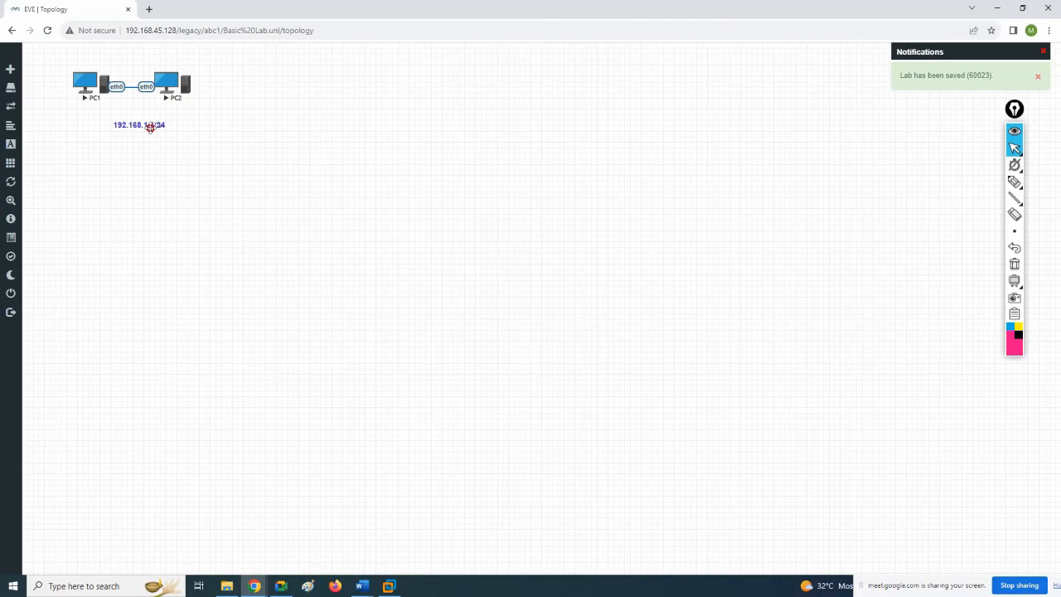
drag(150, 125, 98, 111)
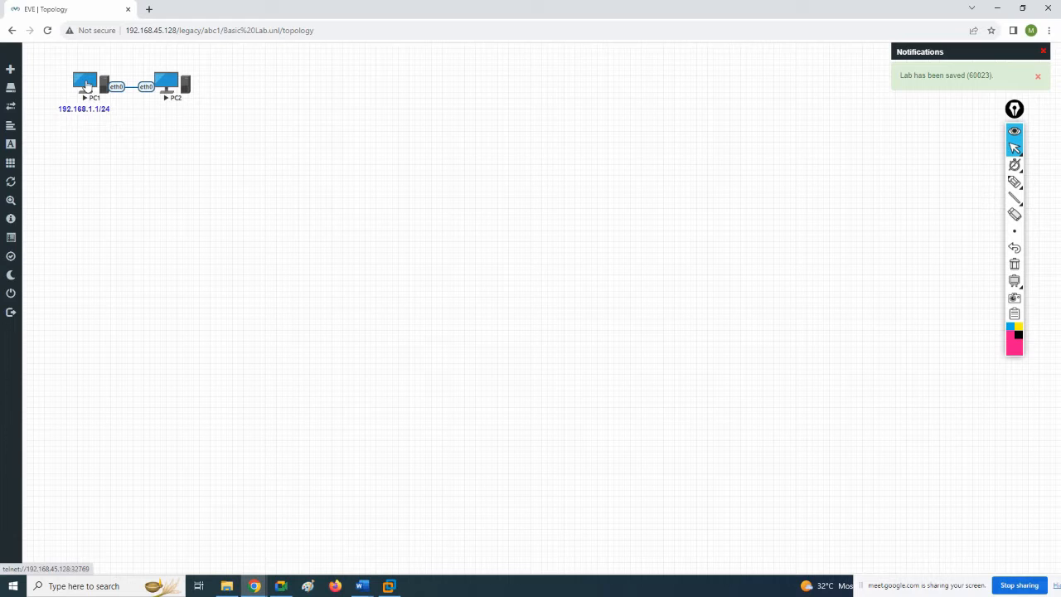
Duplicate the 192.168.1.1/24 label below PC2 and change the copy's text to 192.168.1.2/24.
right_click(91, 109)
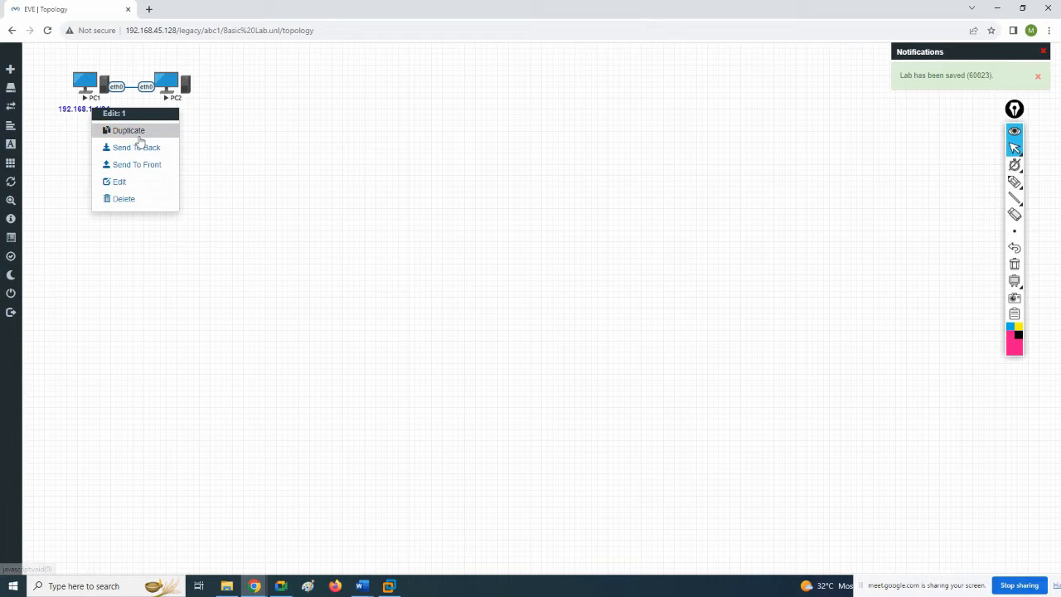
click(136, 132)
drag(87, 134, 170, 111)
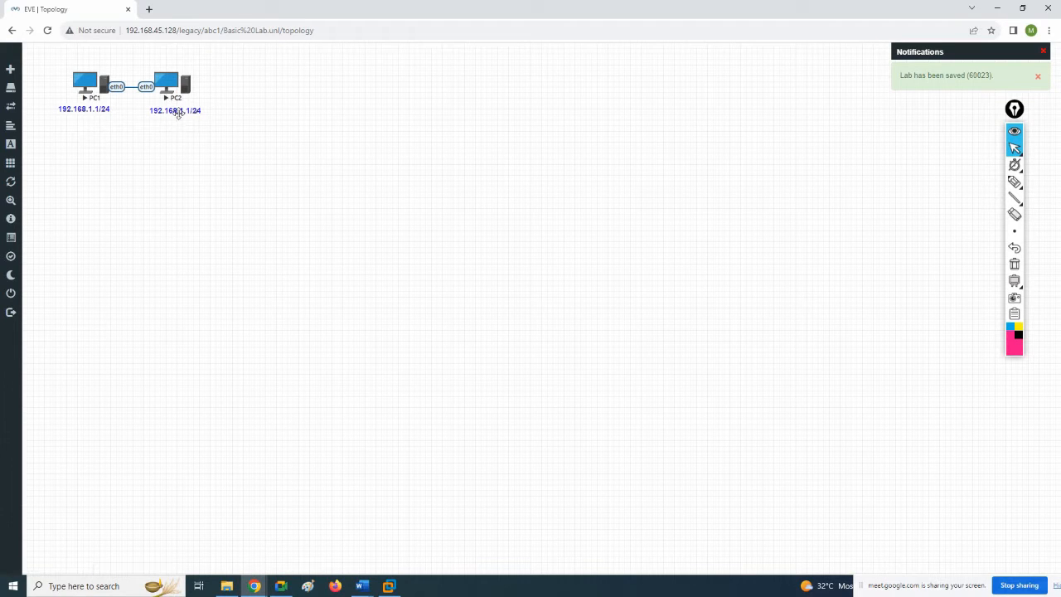
click(177, 111)
key(BackSpace)
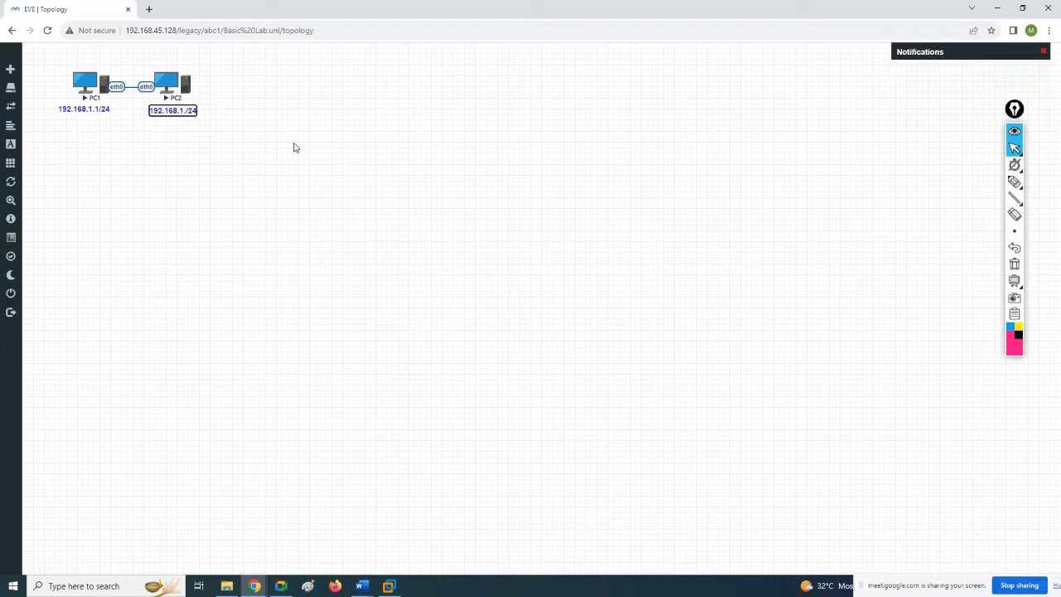
text(2)
key(Return)
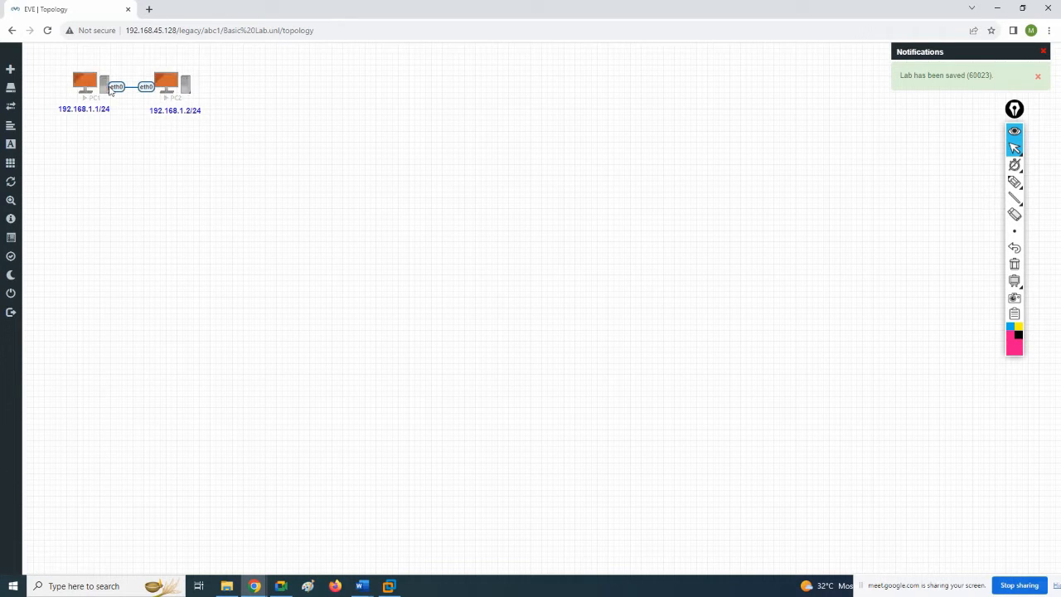
Open the consoles of PC1 and PC2 in SecureCRT.
click(91, 88)
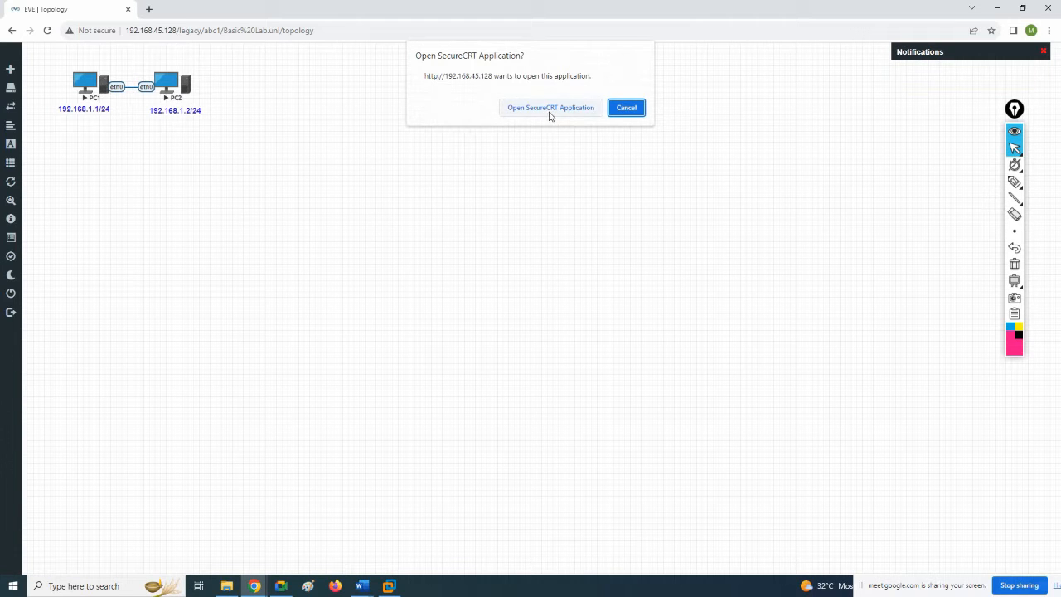
click(626, 108)
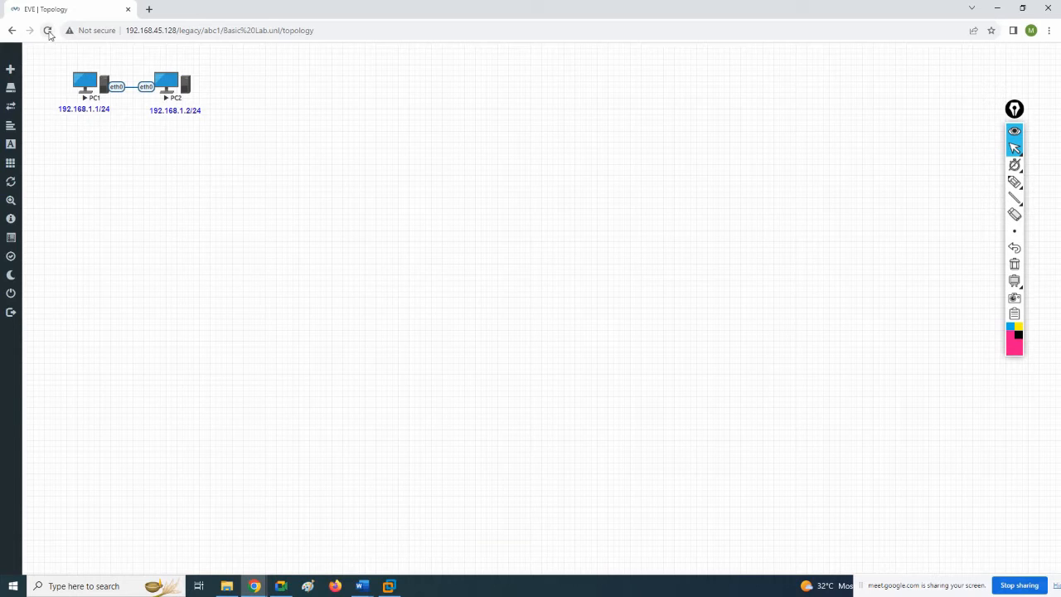
click(91, 90)
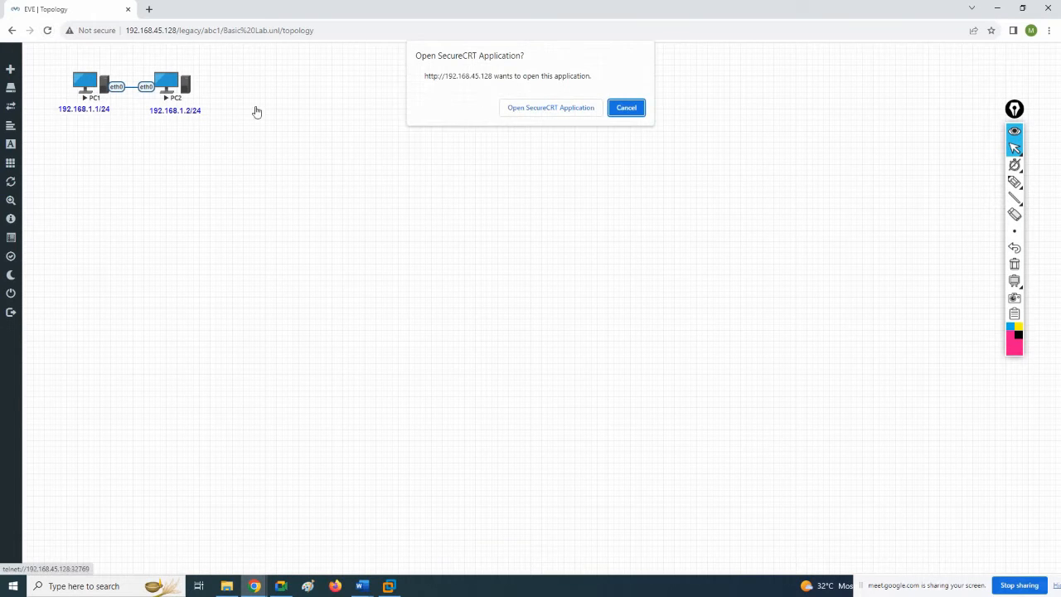
click(527, 111)
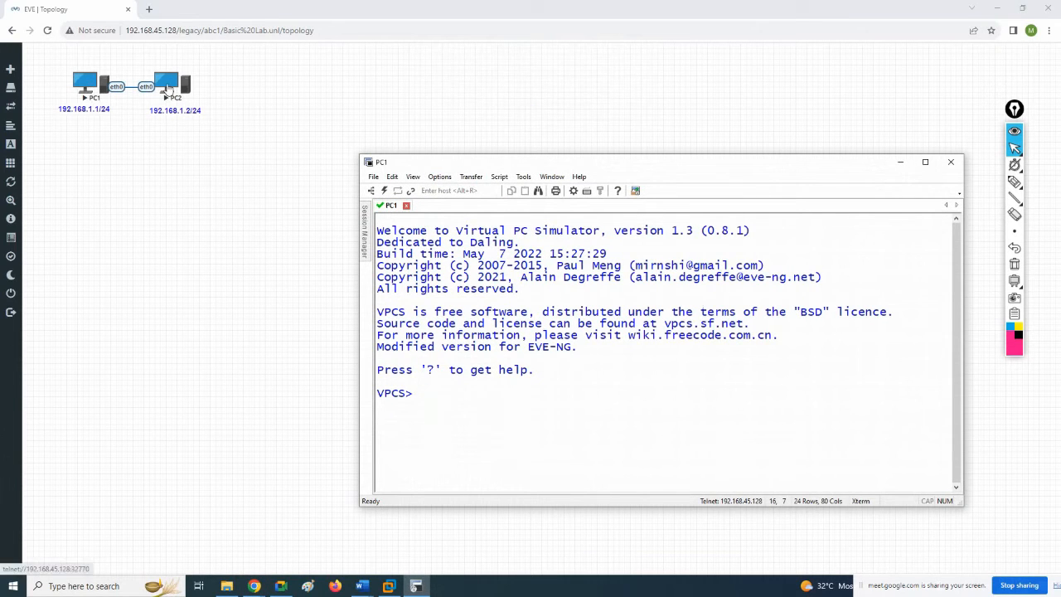
click(168, 90)
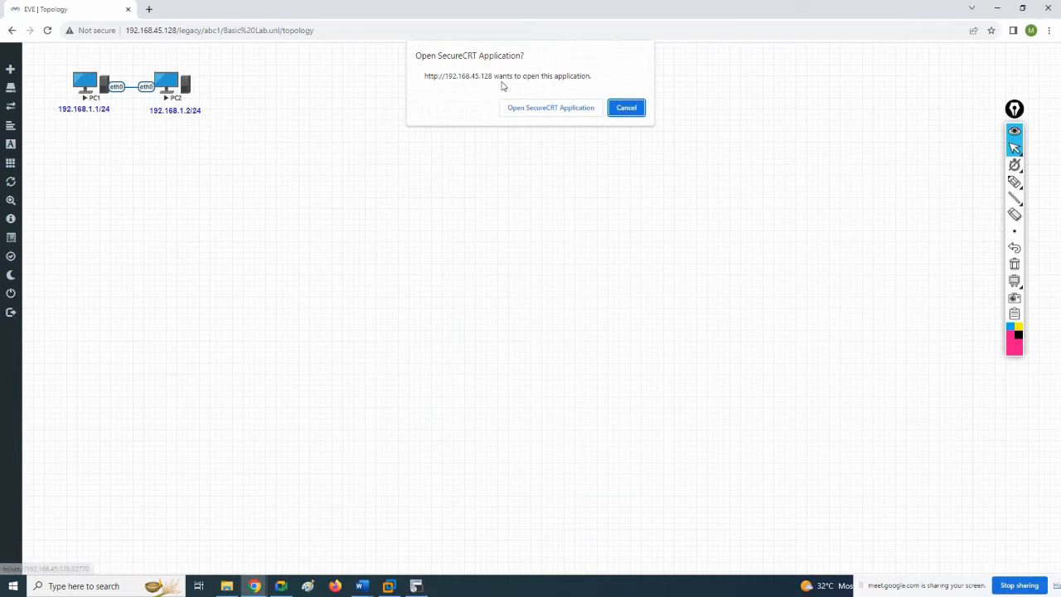
click(522, 113)
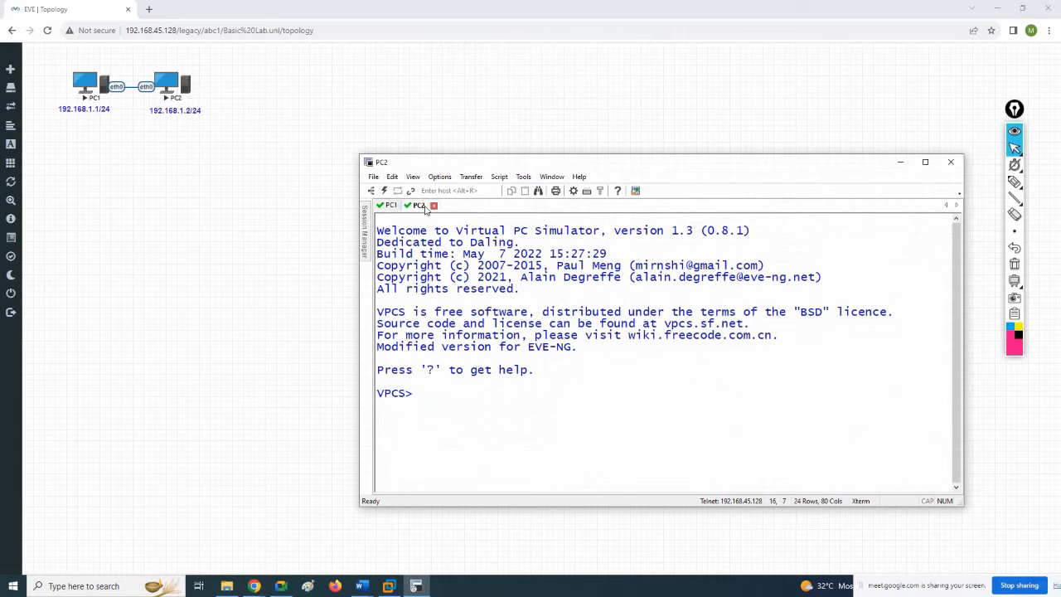
In PC1's console, display the IP settings with sh ip and assign the address 192.168.1.1/24.
click(386, 205)
drag(564, 163, 597, 79)
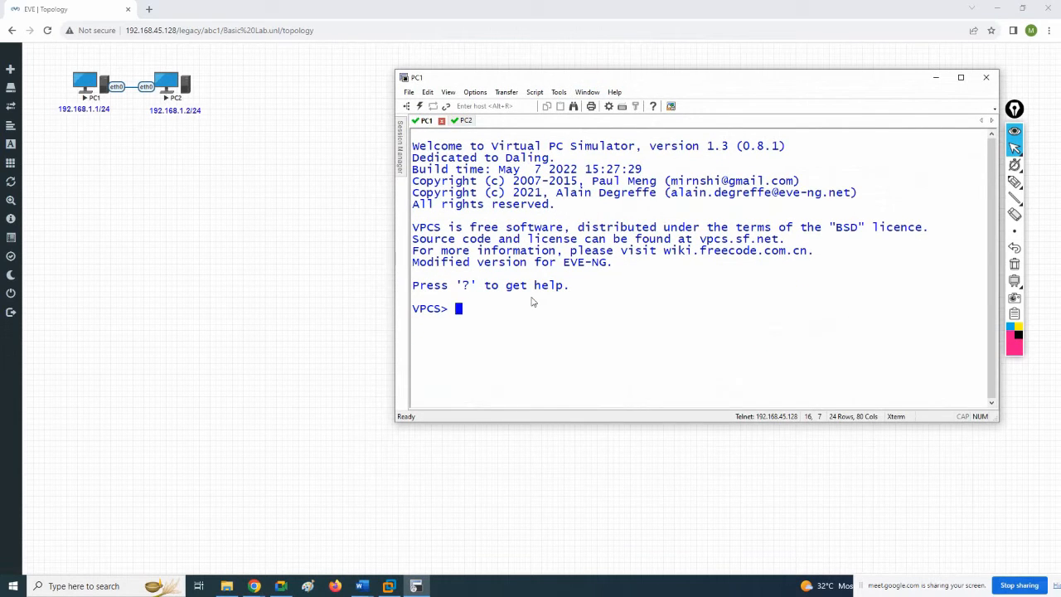
text(sh ip)
key(Return)
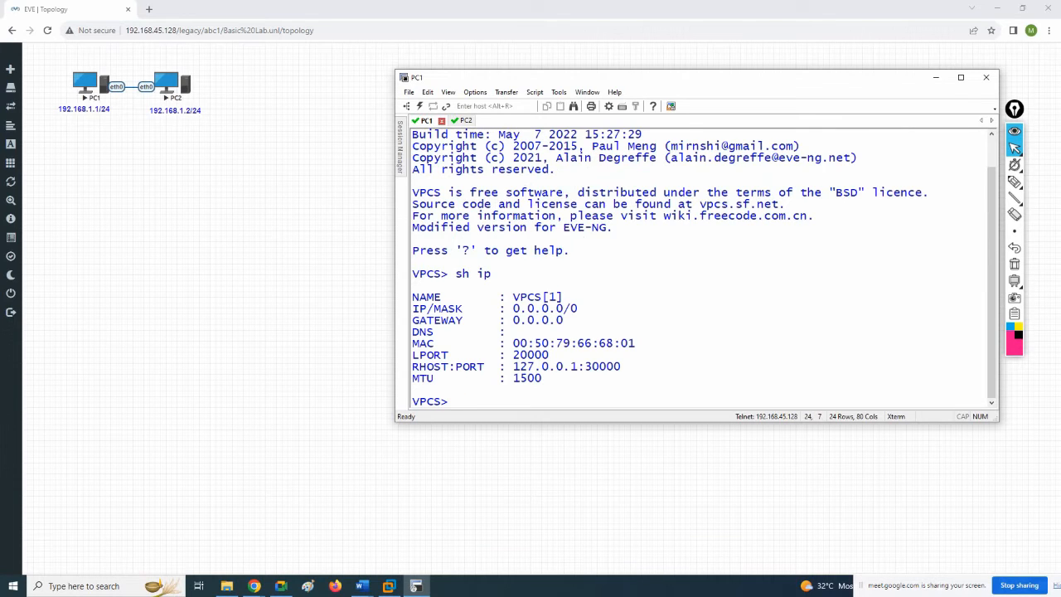
text(ip 192.168.1.1)
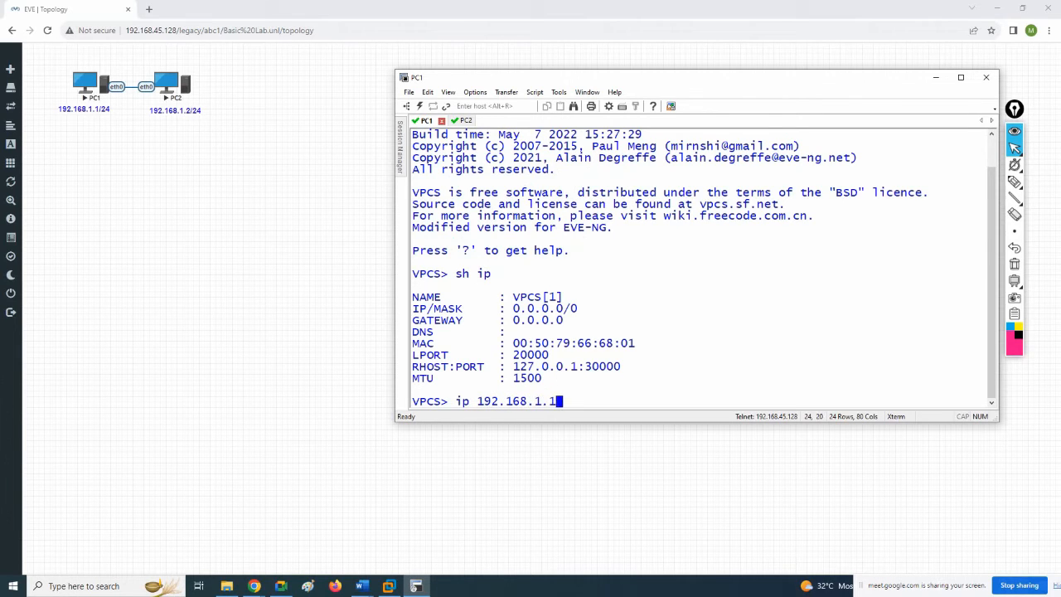
text(/24)
key(Return)
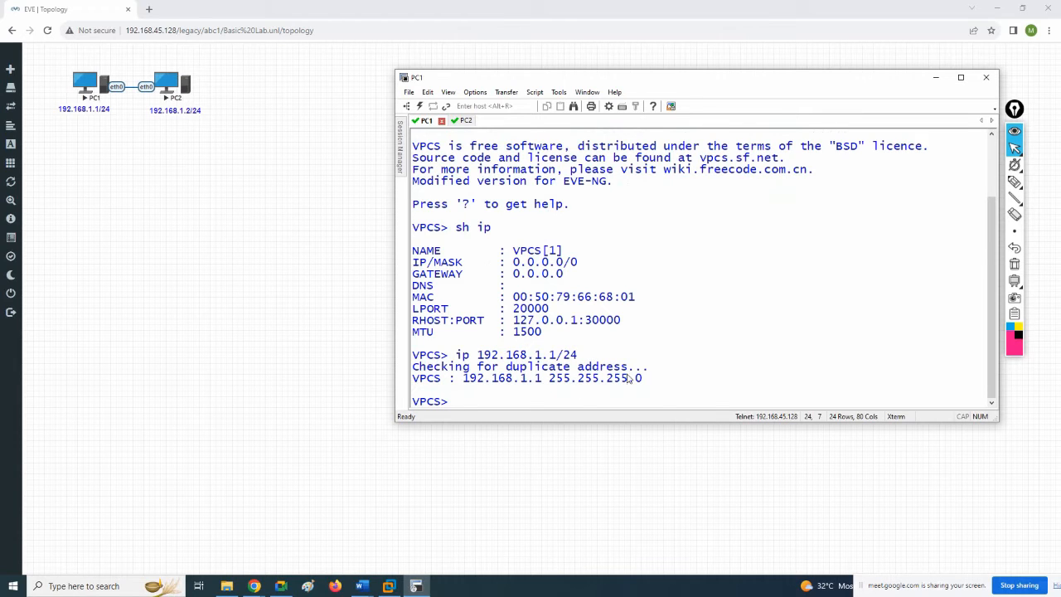
Verify PC1's address with sh ip, comparing it with the earlier output, and save PC1's configuration.
text(sh ip)
key(Return)
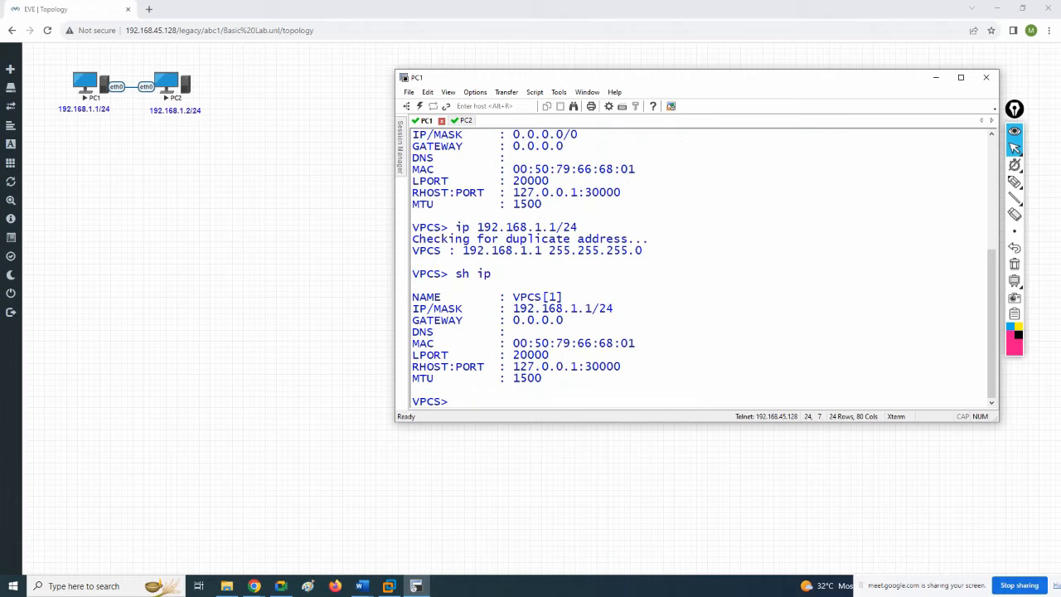
drag(613, 309, 418, 310)
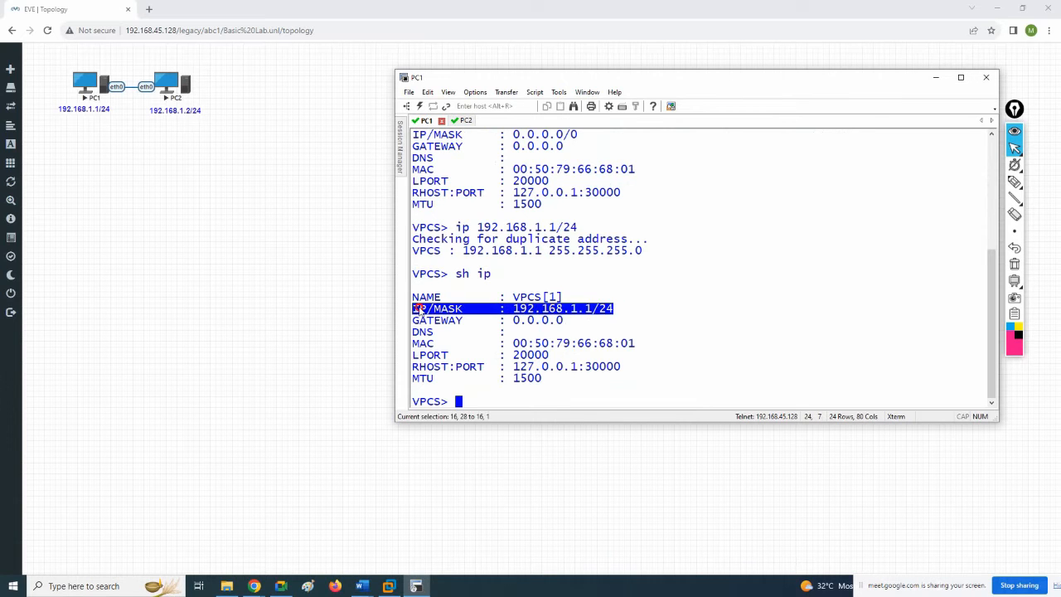
scroll(539, 266, up, 1)
drag(580, 170, 410, 169)
scroll(650, 236, down, 1)
click(650, 235)
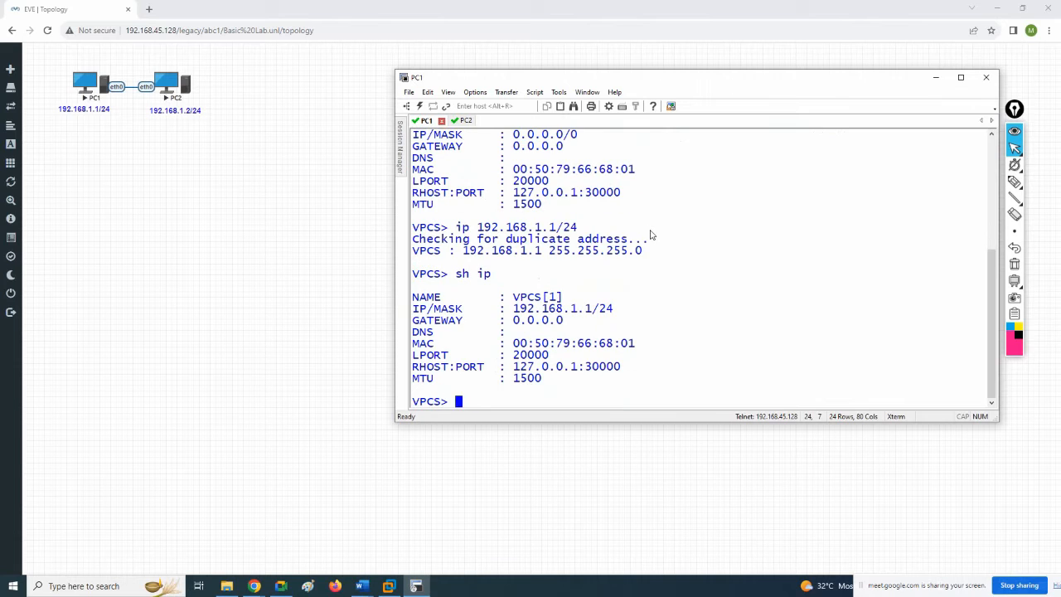
text(save)
key(Return)
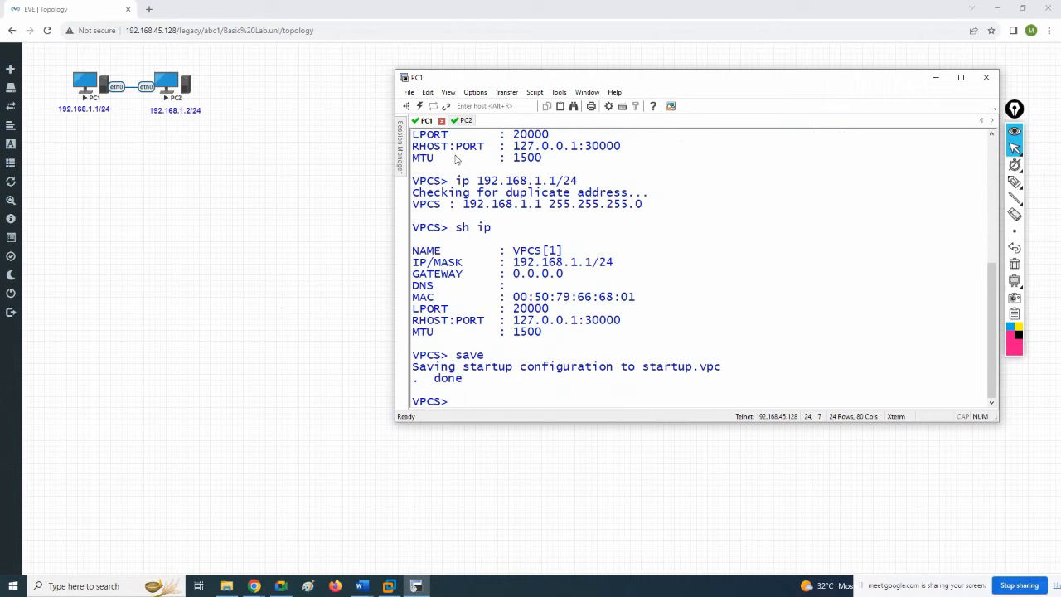
In PC2's console, display the IP settings with sh ip and assign the address 192.168.1.2/24.
click(461, 121)
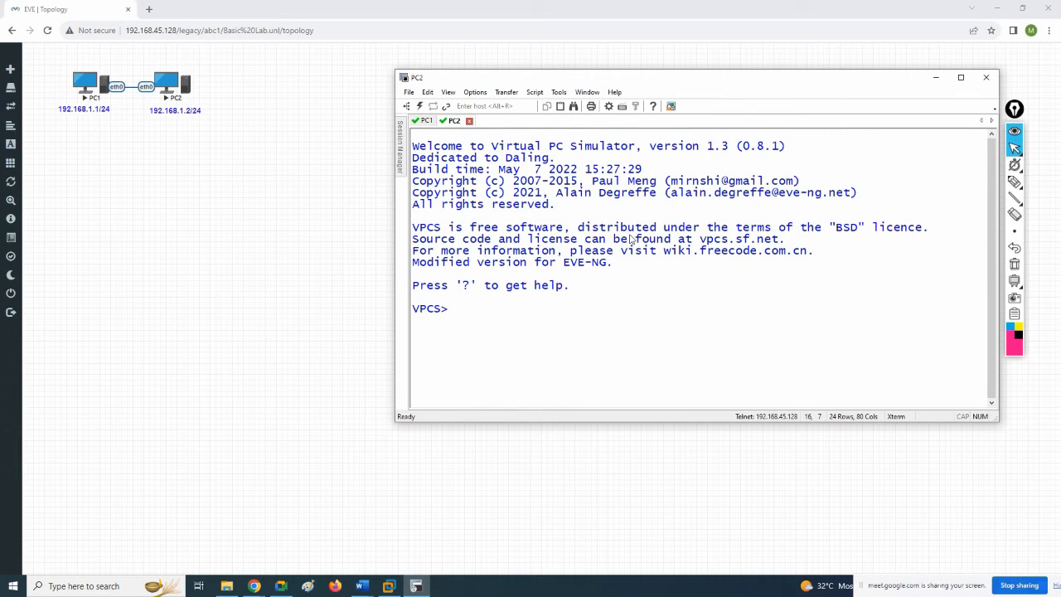
text(sh ip)
key(Return)
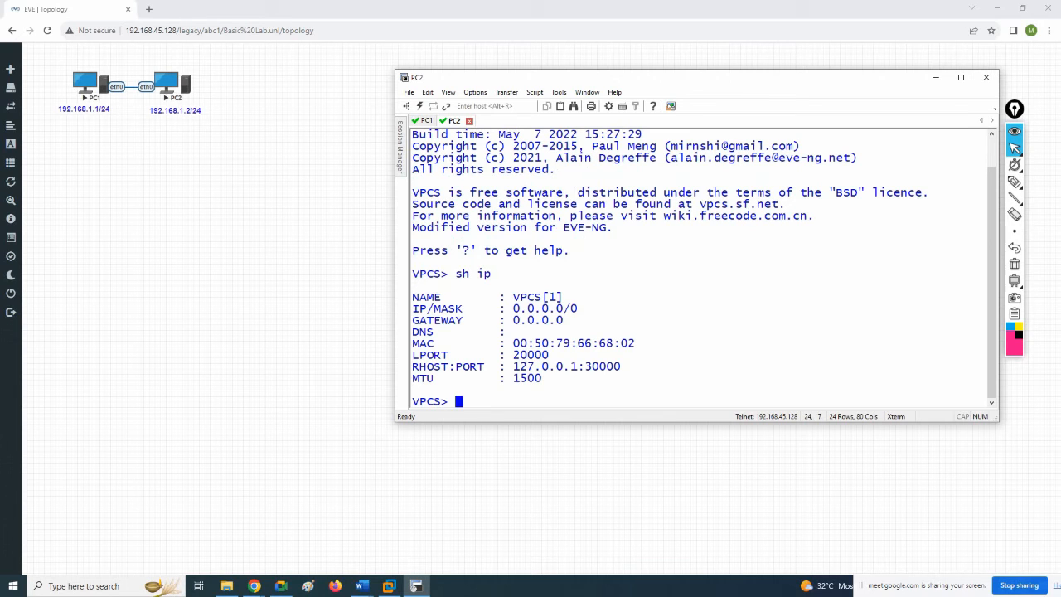
text(ip 192.168.1.2)
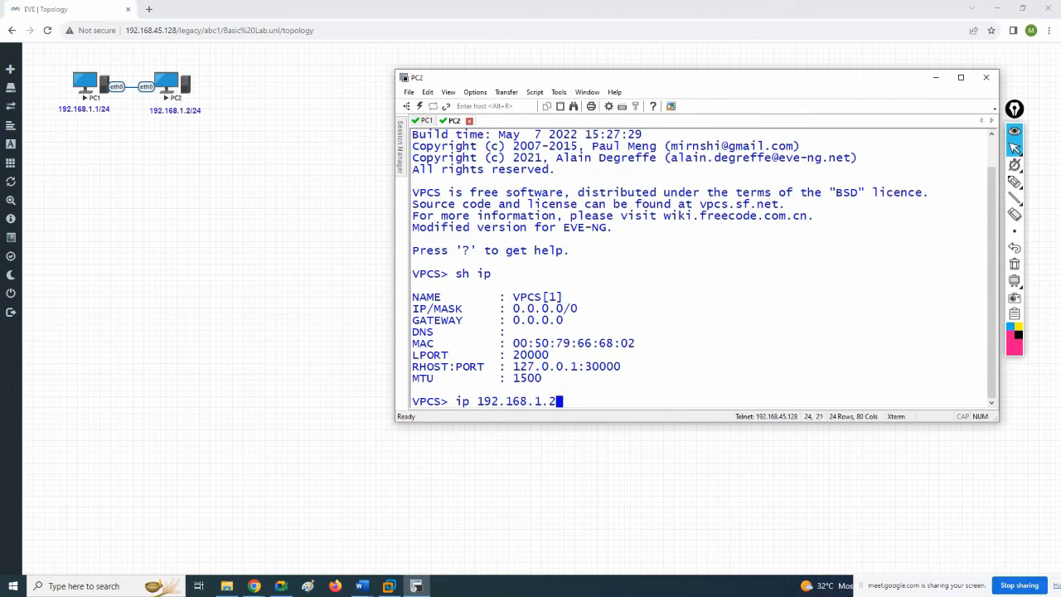
text(/24)
key(Return)
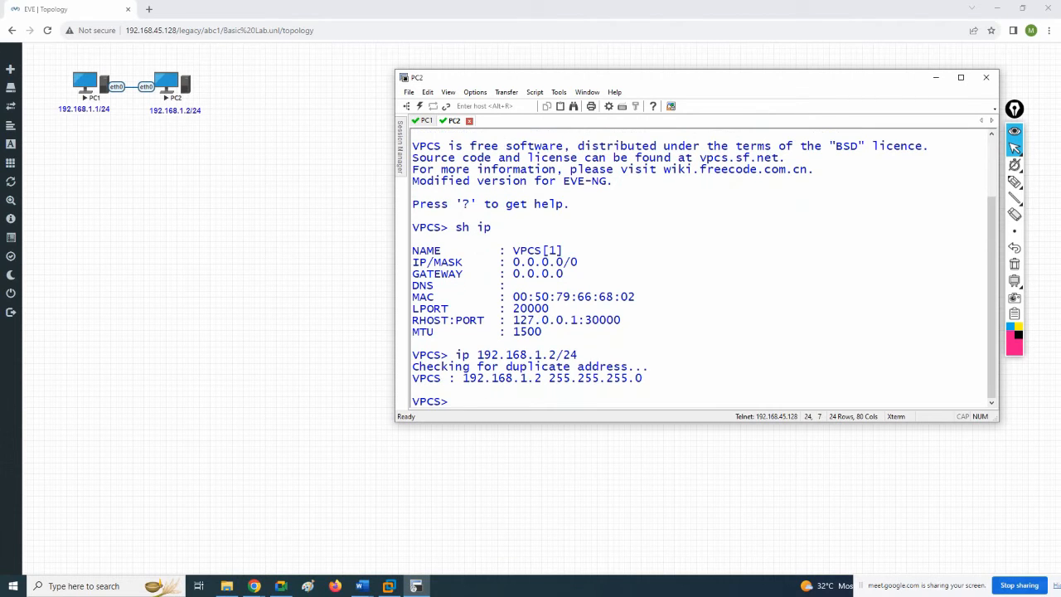
Verify PC2's address with sh ip and save PC2's configuration.
text(sh ip)
key(Return)
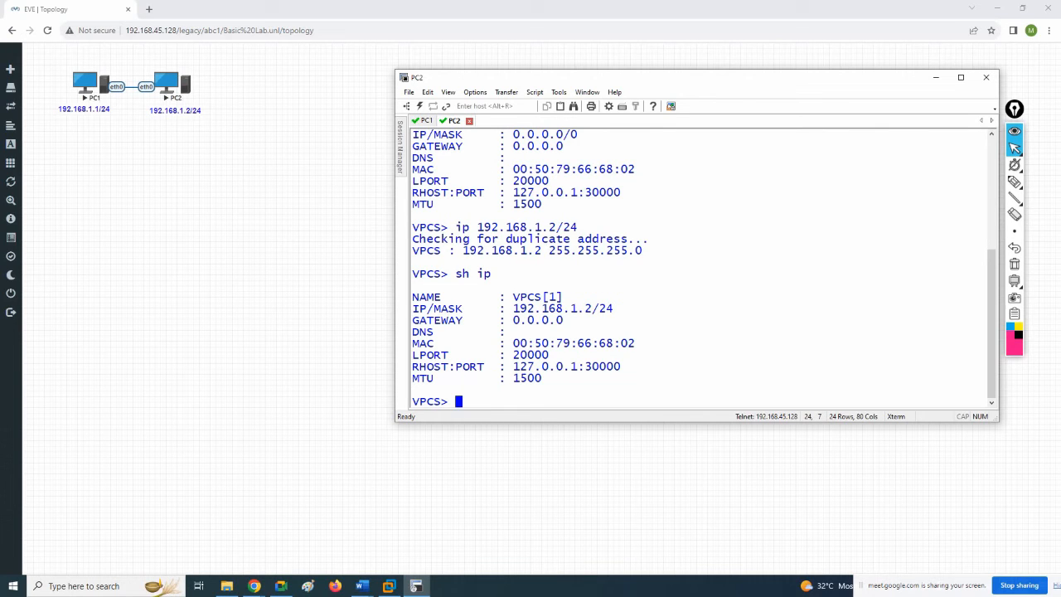
text(save)
key(Return)
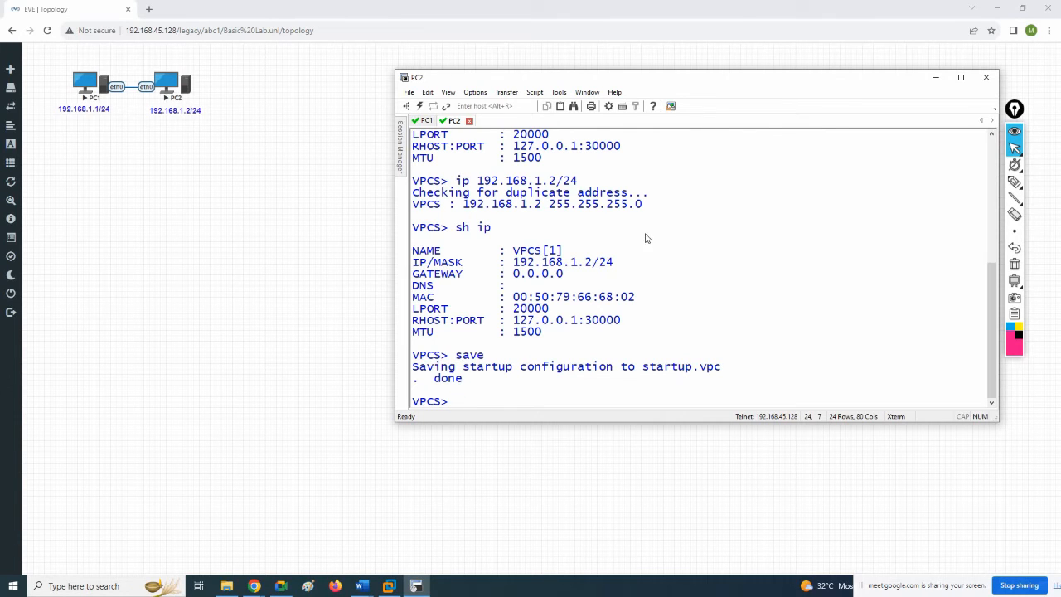
Sketch pen arrows from PC1 to PC2 and back on the screen, and clear the annotations.
click(1014, 182)
click(1014, 182)
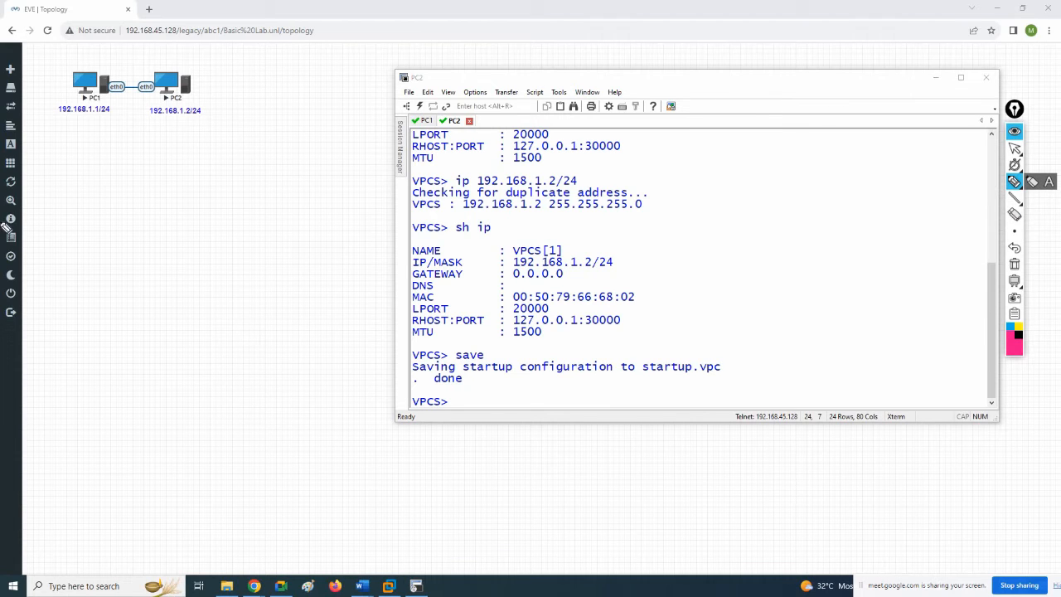
mouse_move(97, 67)
mouse_down()
mouse_move(151, 51)
mouse_move(167, 63)
mouse_move(137, 147)
mouse_move(86, 109)
mouse_up()
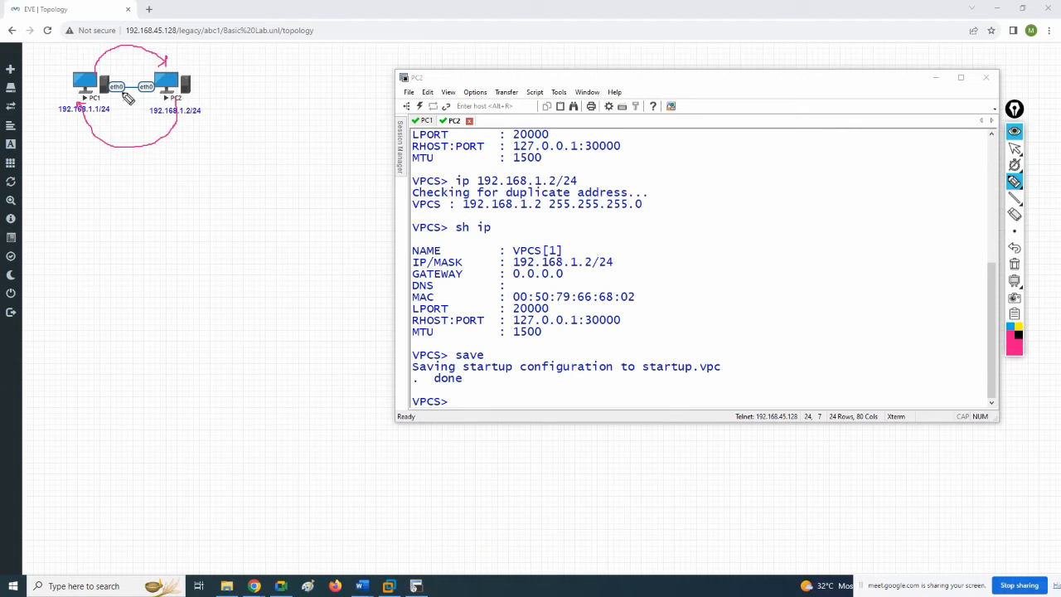
click(1013, 264)
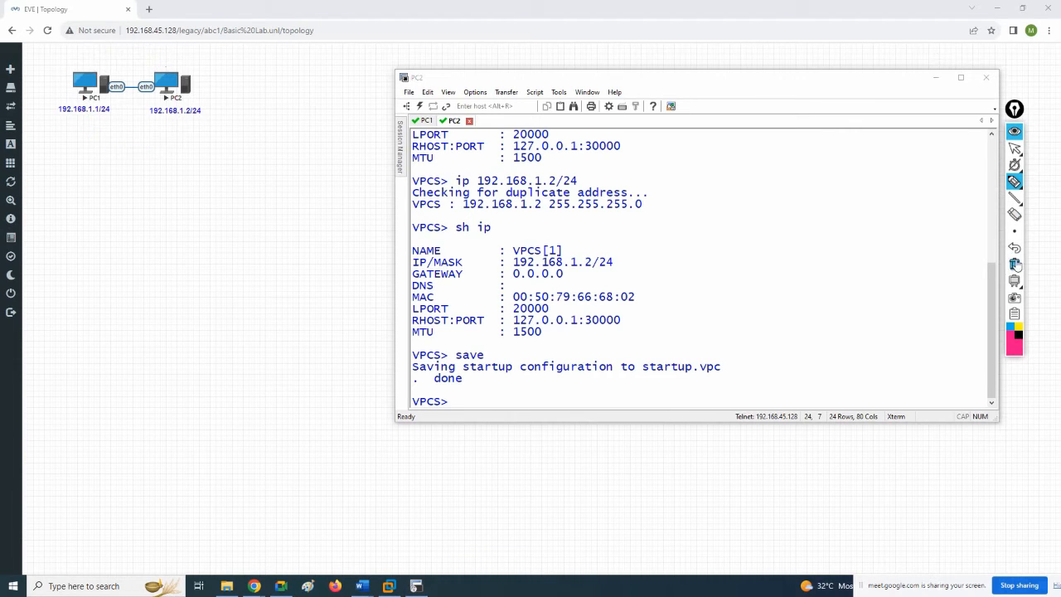
Test connectivity from PC1's console by pinging 192.168.1.2.
click(1012, 147)
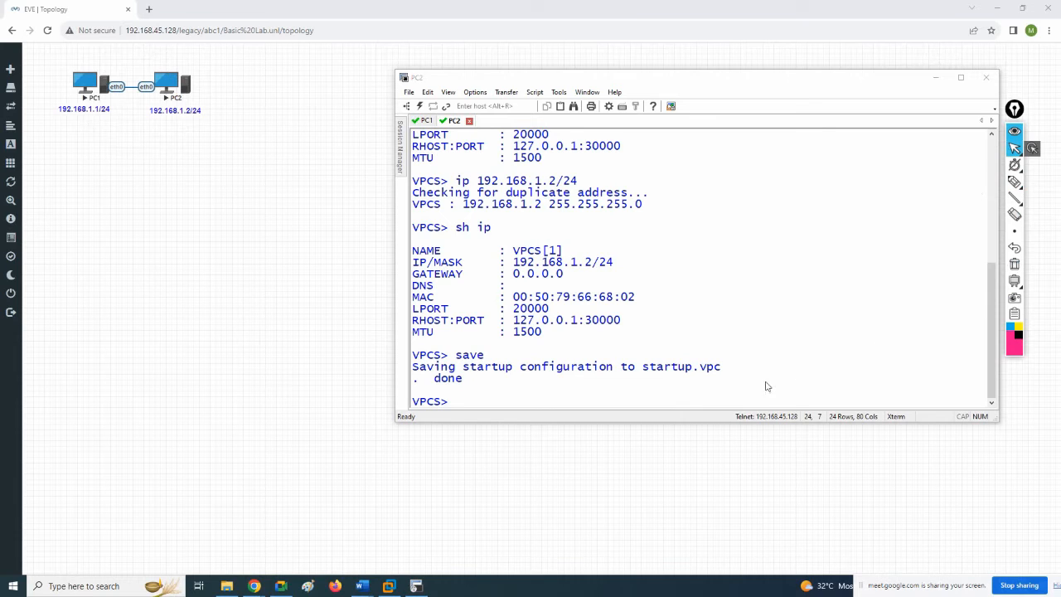
drag(641, 77, 630, 58)
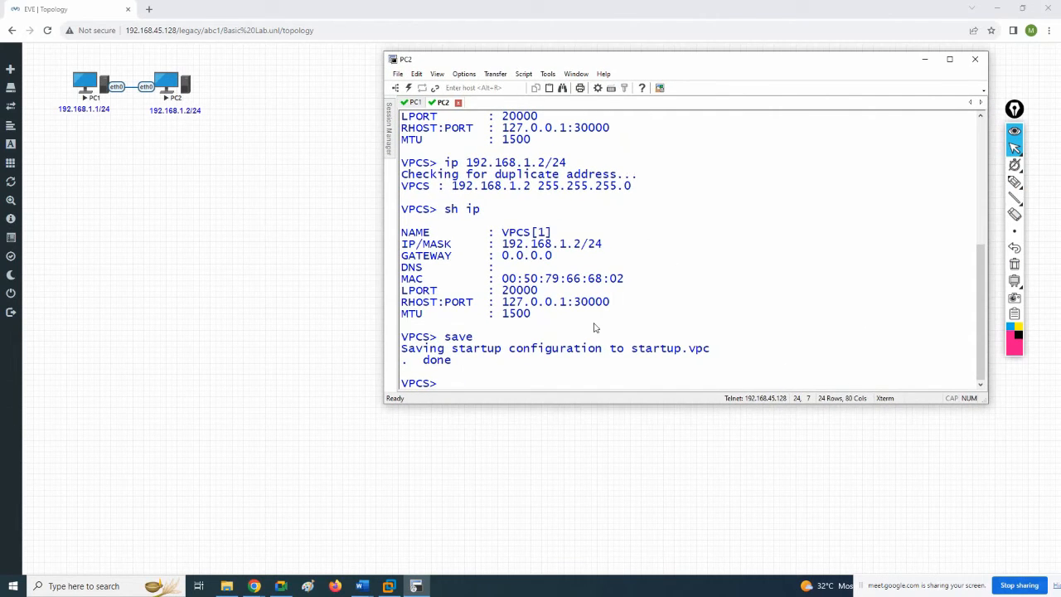
click(412, 103)
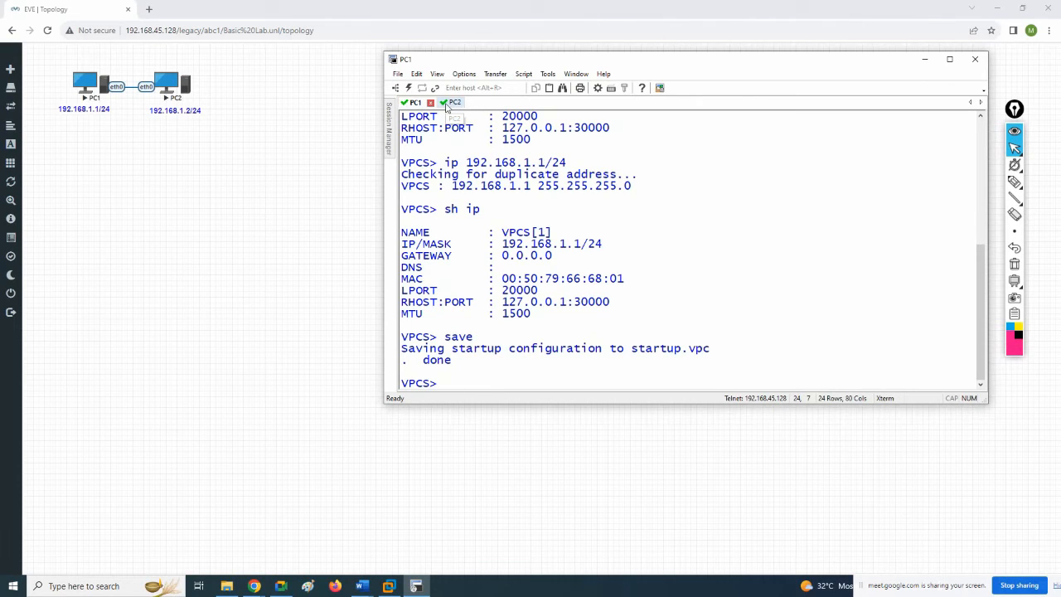
text(ping 19)
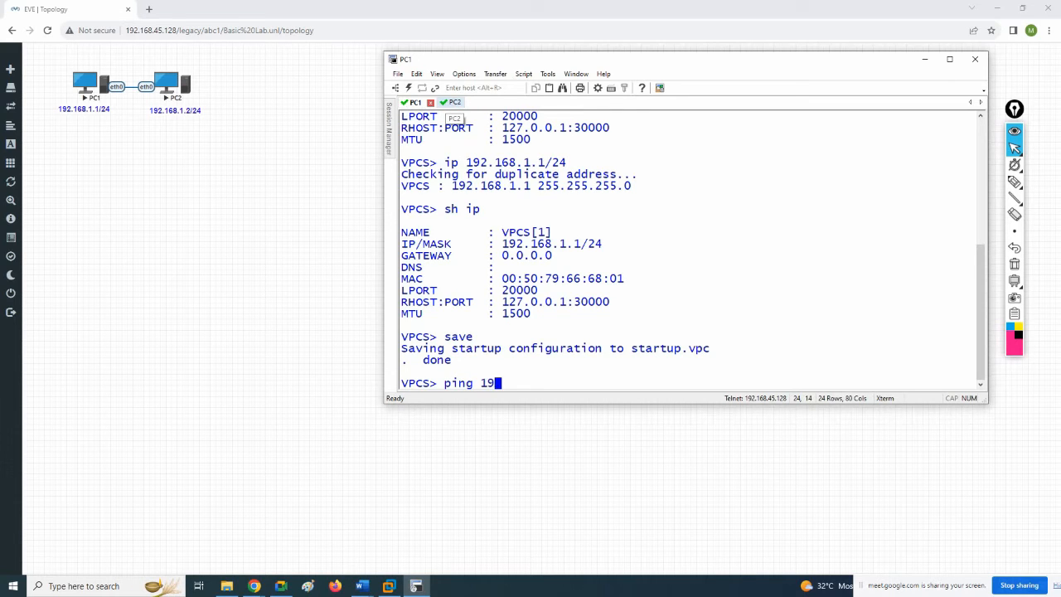
text(2.168.1.2)
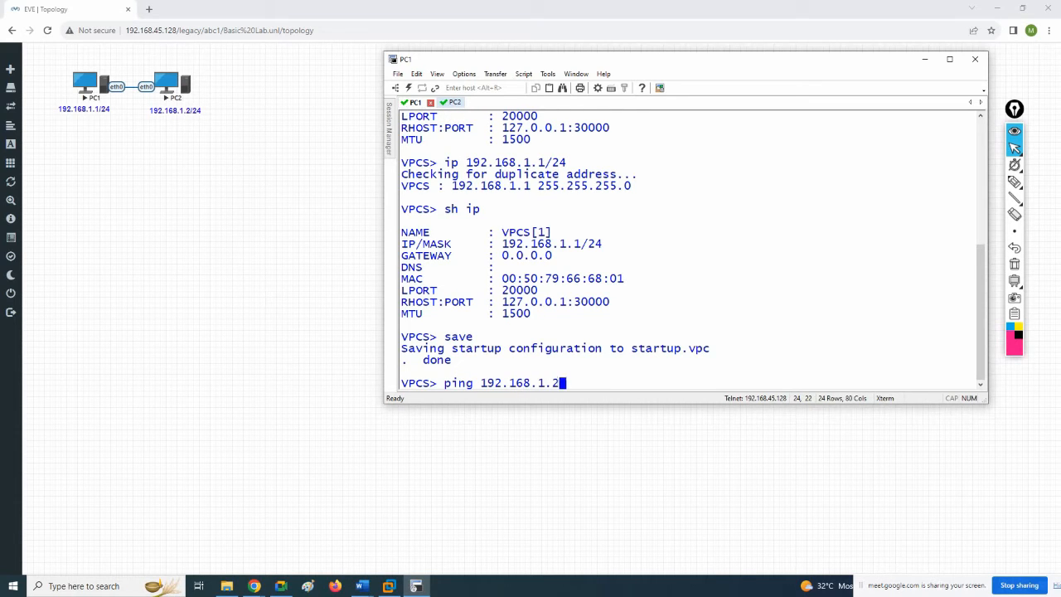
key(Return)
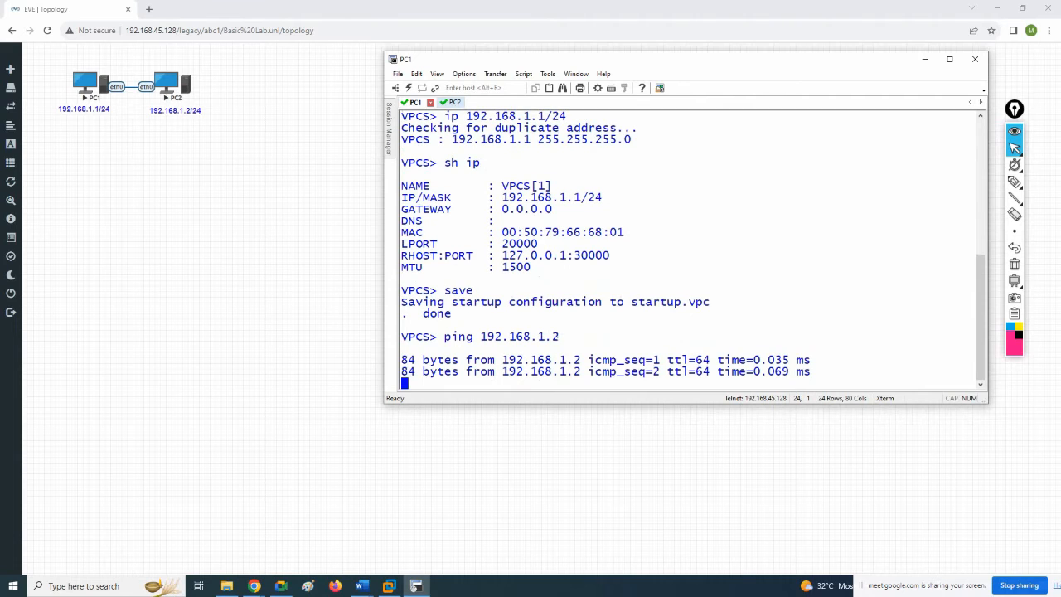
Mark the ping replies with short pen strokes and clear the annotations.
click(1014, 182)
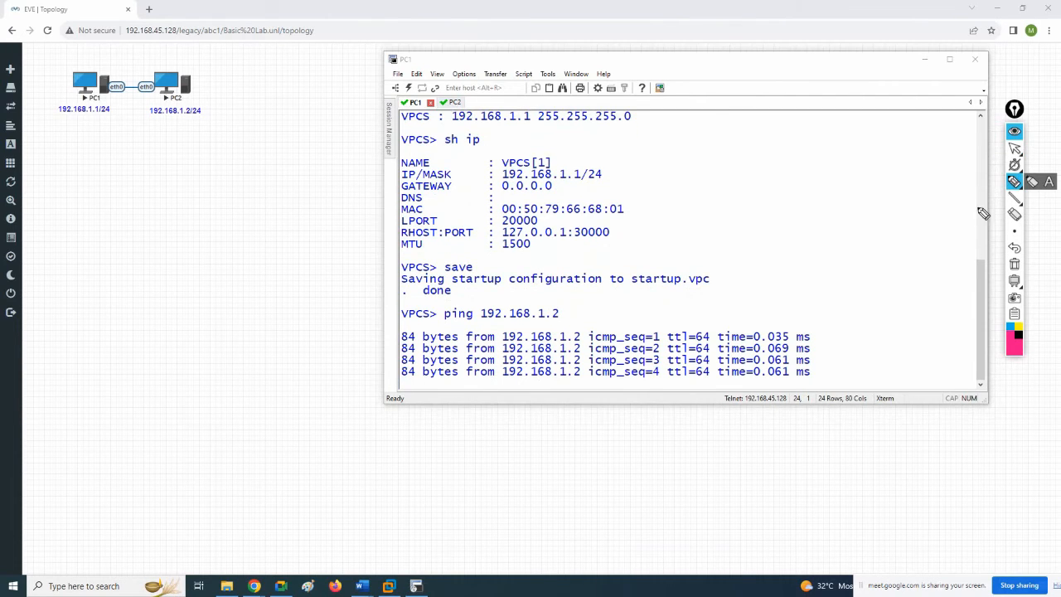
mouse_move(817, 336)
mouse_down()
mouse_move(823, 323)
mouse_move(827, 339)
mouse_up()
drag(823, 365, 829, 354)
drag(827, 372, 833, 365)
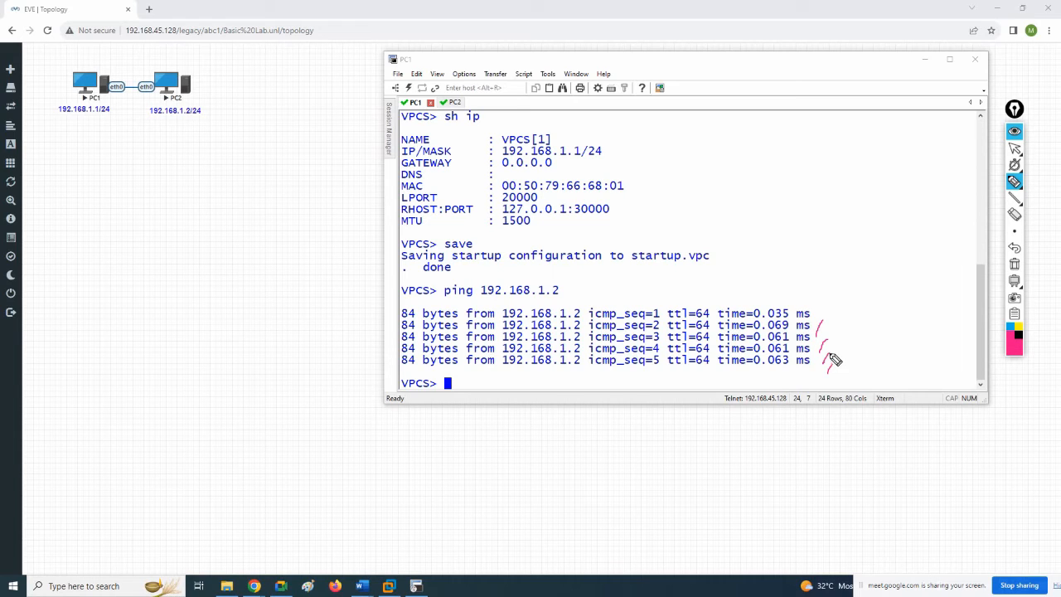
click(1014, 264)
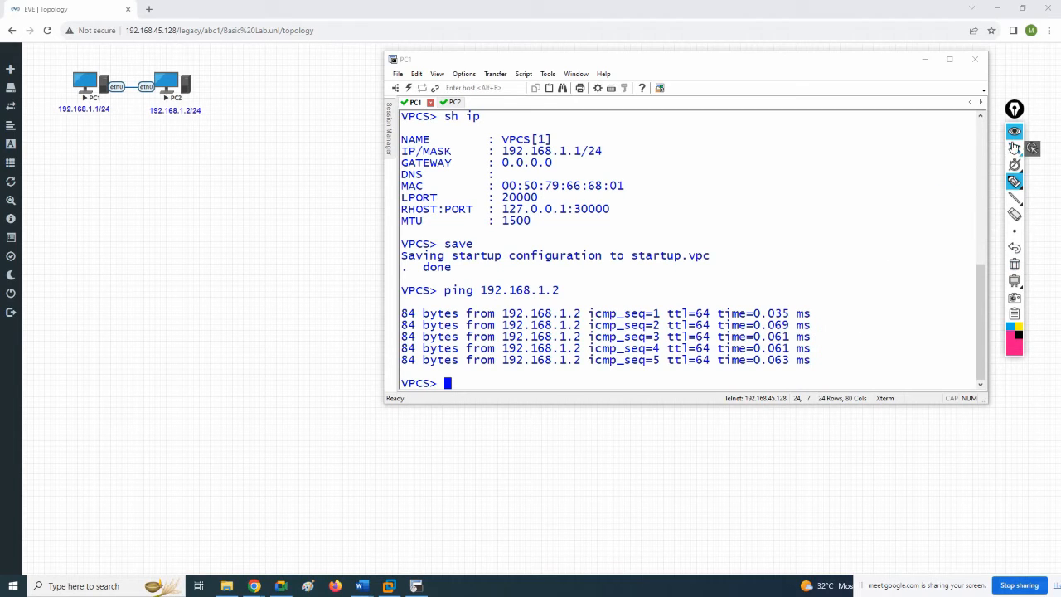
click(1011, 149)
Begin a new node from the Cisco IOS 7206VXR (Dynamips) template with the name prefix R.
right_click(267, 122)
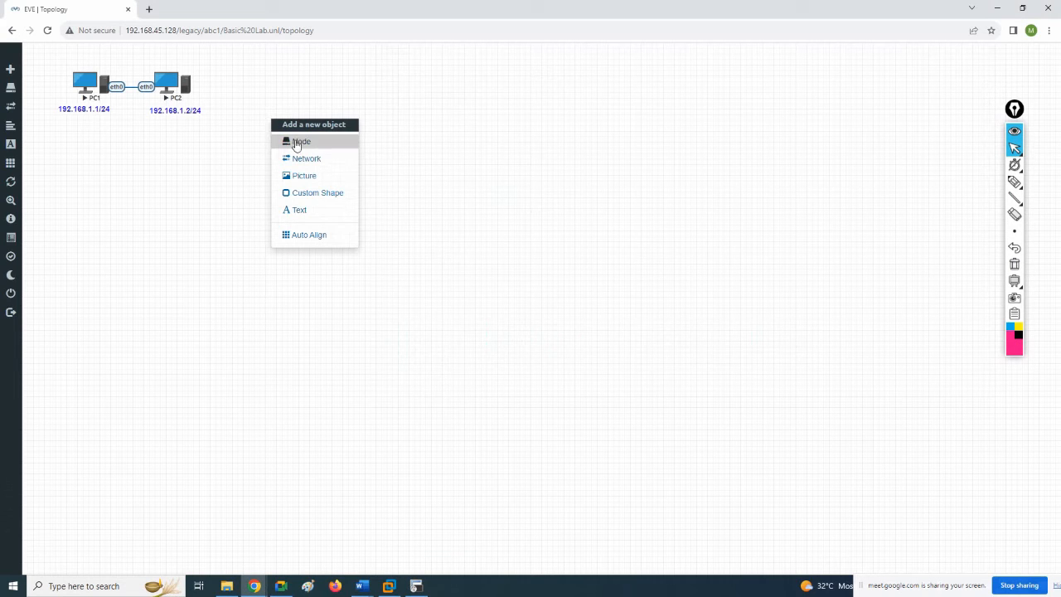
click(296, 141)
scroll(445, 290, down, 3)
scroll(445, 290, down, 2)
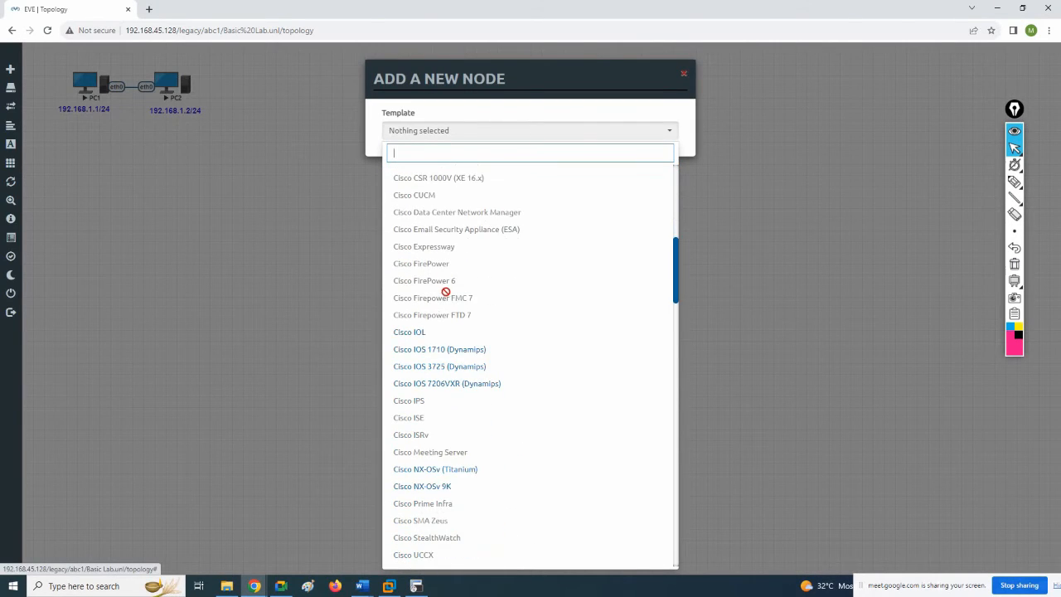
click(445, 385)
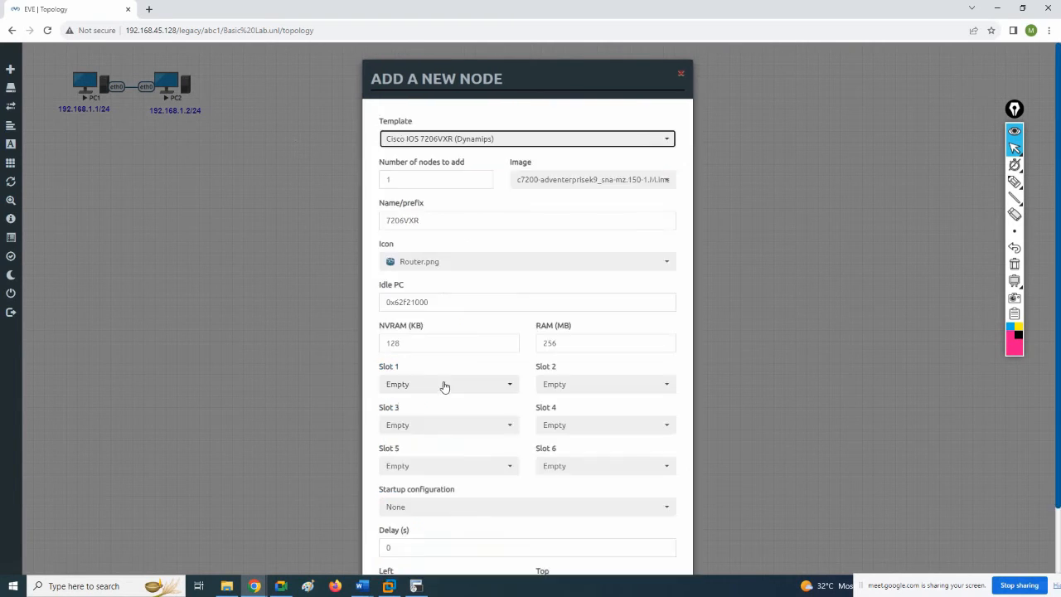
double_click(403, 219)
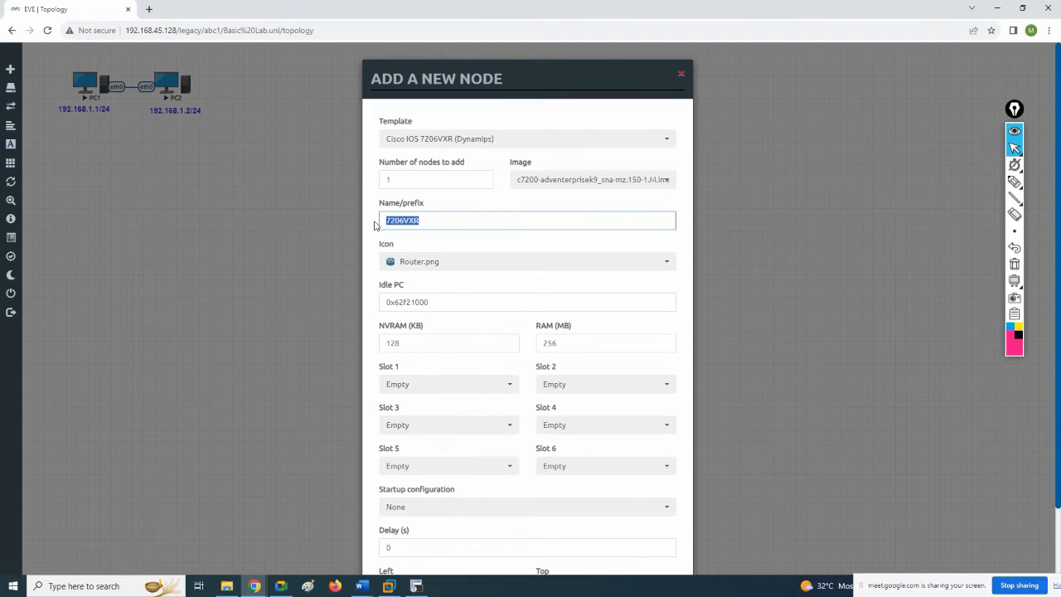
text(R)
click(398, 179)
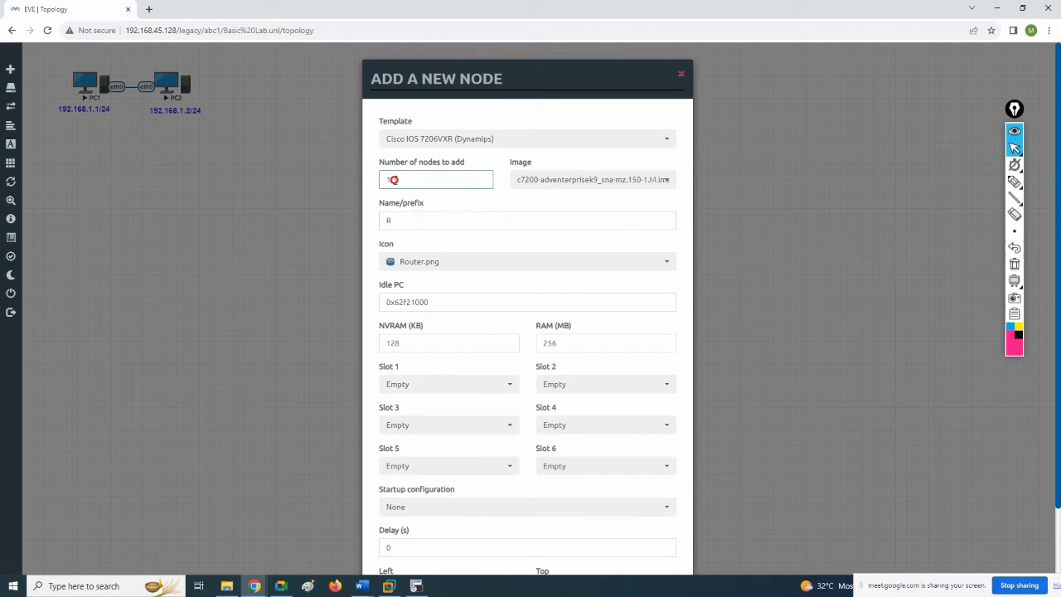
drag(394, 179, 377, 183)
Fit PA-FE-TX modules in slots 1 and 2 of the new router and save the node.
scroll(415, 185, down, 2)
click(434, 307)
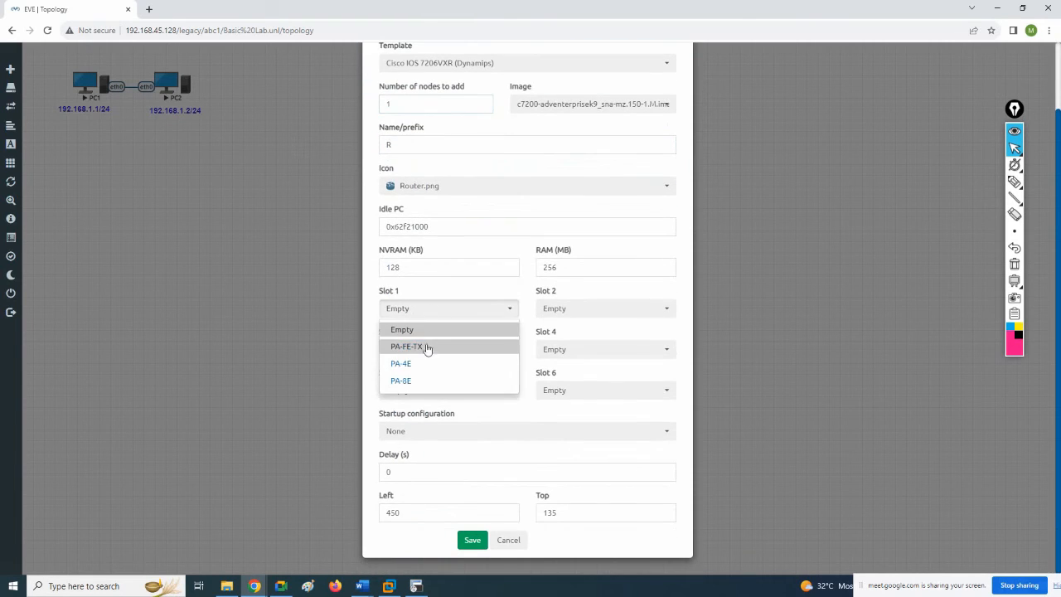
click(427, 348)
click(564, 308)
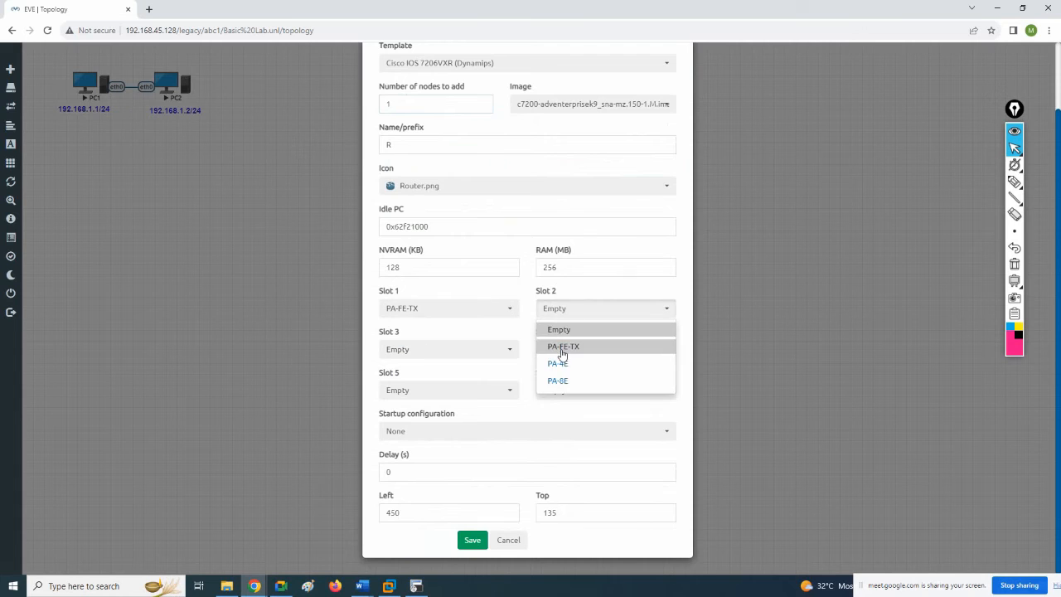
click(562, 347)
click(471, 541)
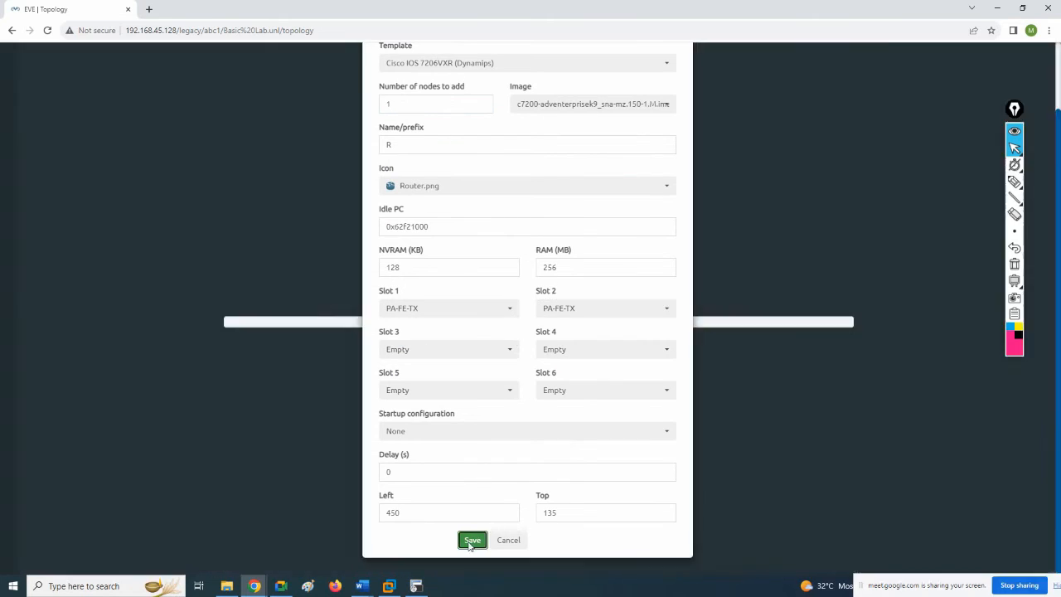
mouse_move(300, 136)
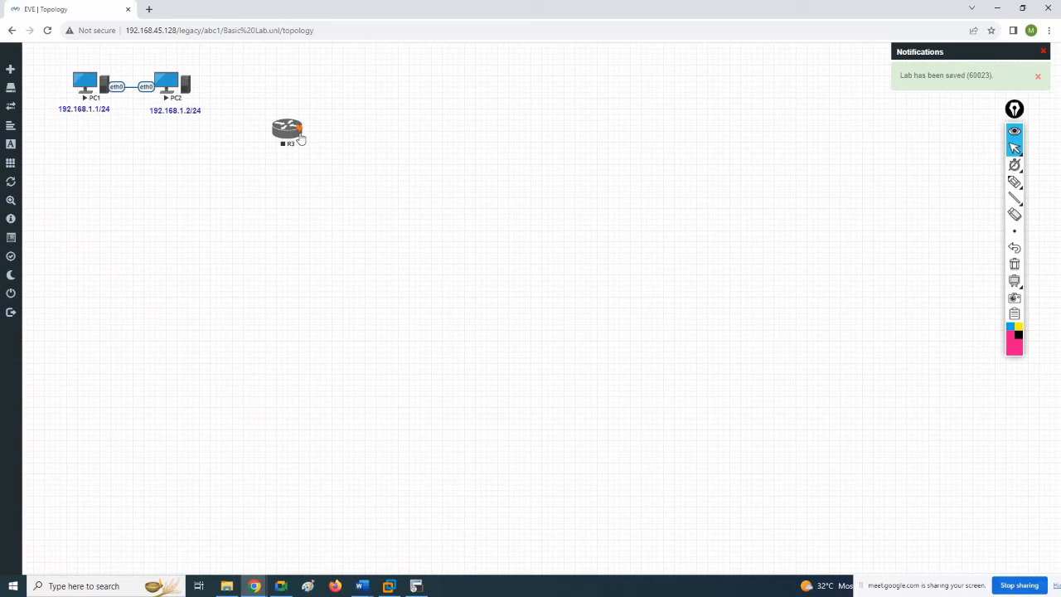
drag(302, 129, 324, 127)
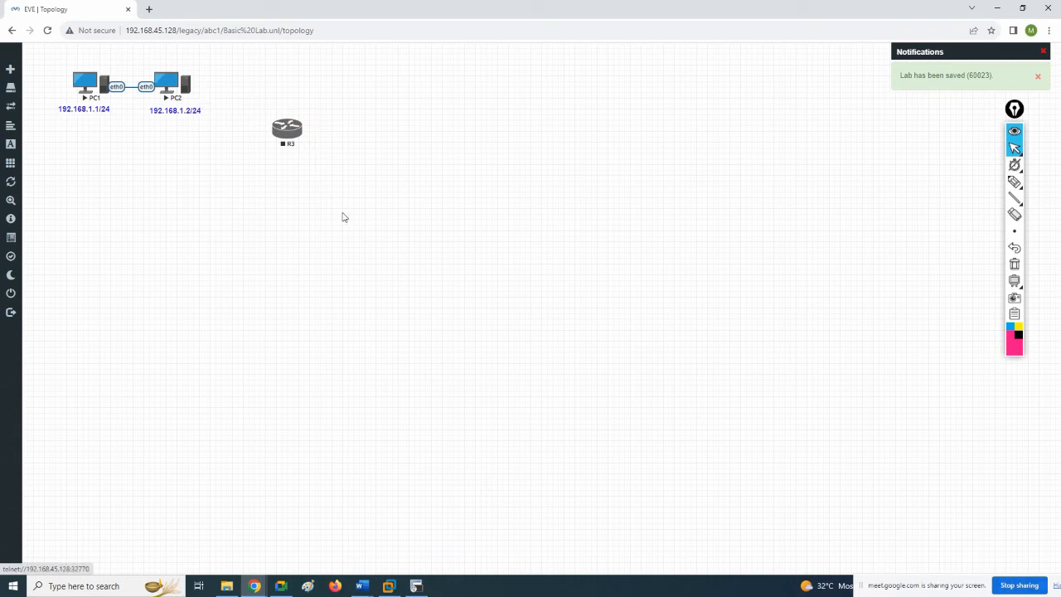
Begin a second Cisco IOS 7206VXR (Dynamips) node beside the first router, with the name prefix R.
right_click(386, 135)
click(418, 158)
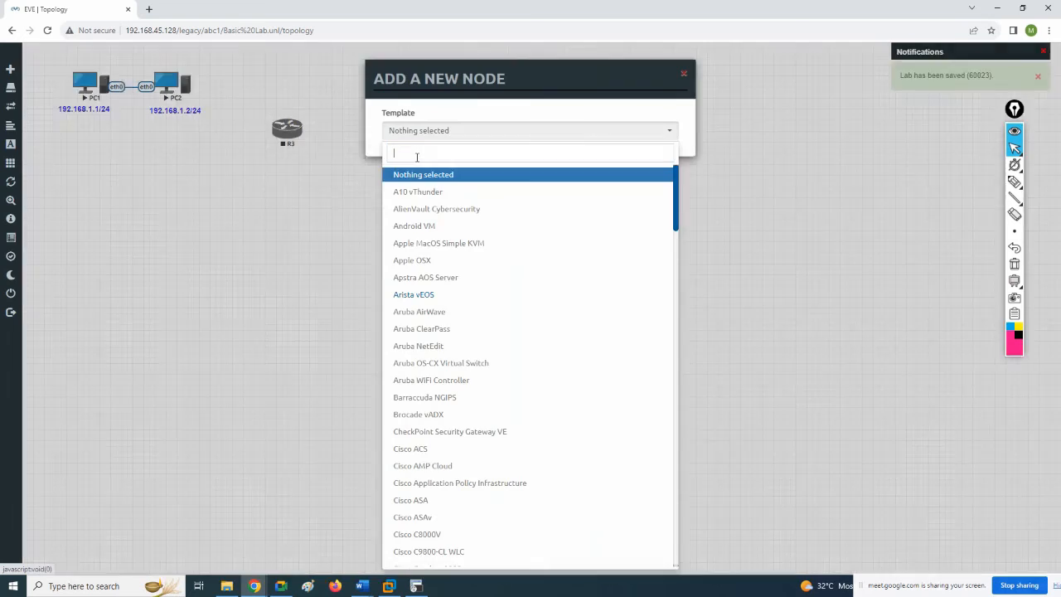
scroll(456, 374, down, 6)
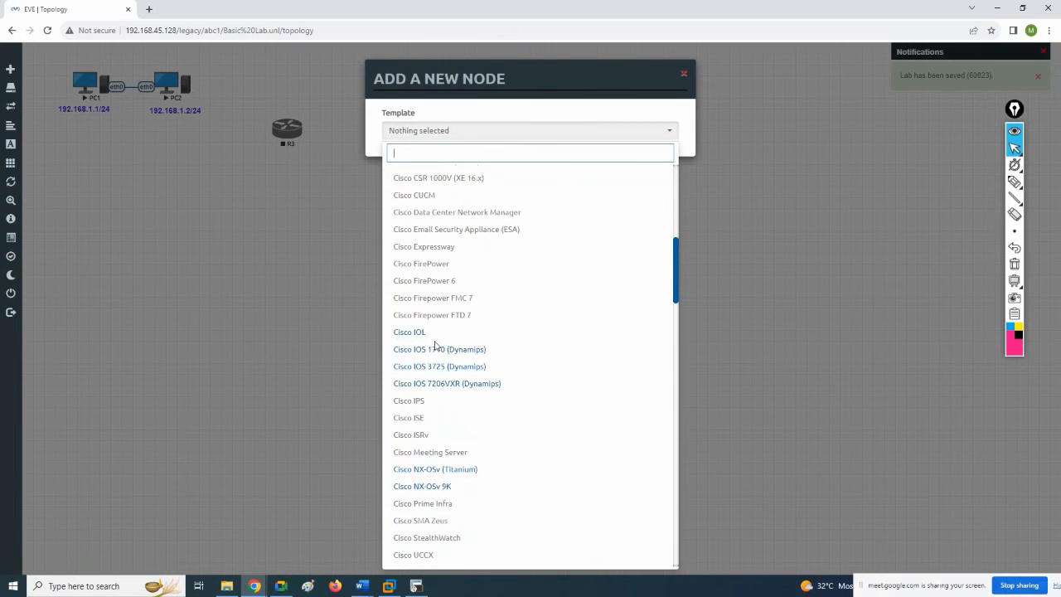
click(437, 383)
drag(430, 226, 369, 218)
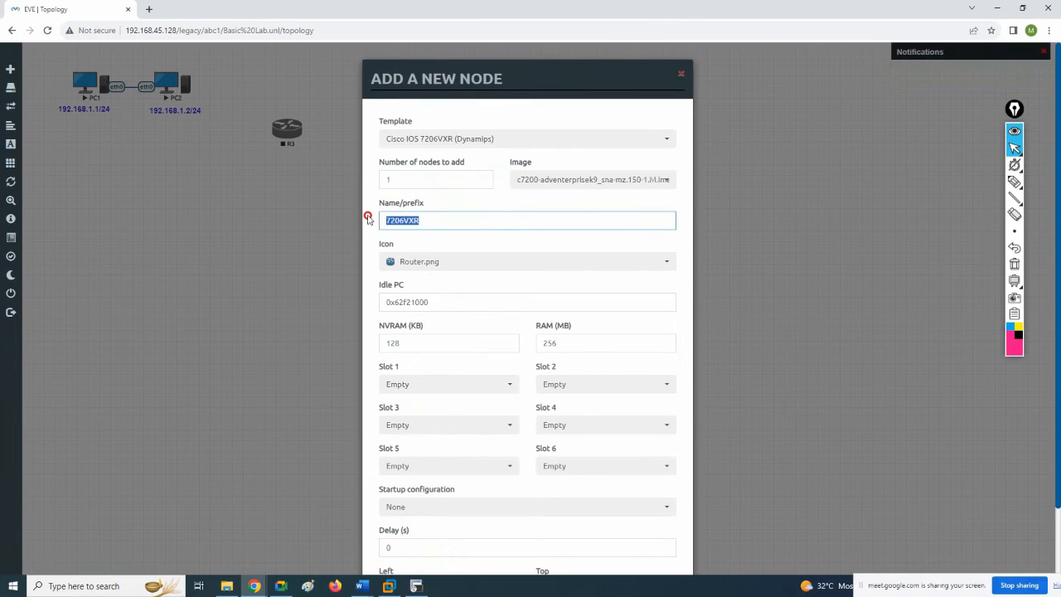
text(R)
Fit PA-FE-TX modules in slots 1 and 2 of the second router and save it.
click(398, 387)
click(404, 421)
click(553, 388)
click(563, 421)
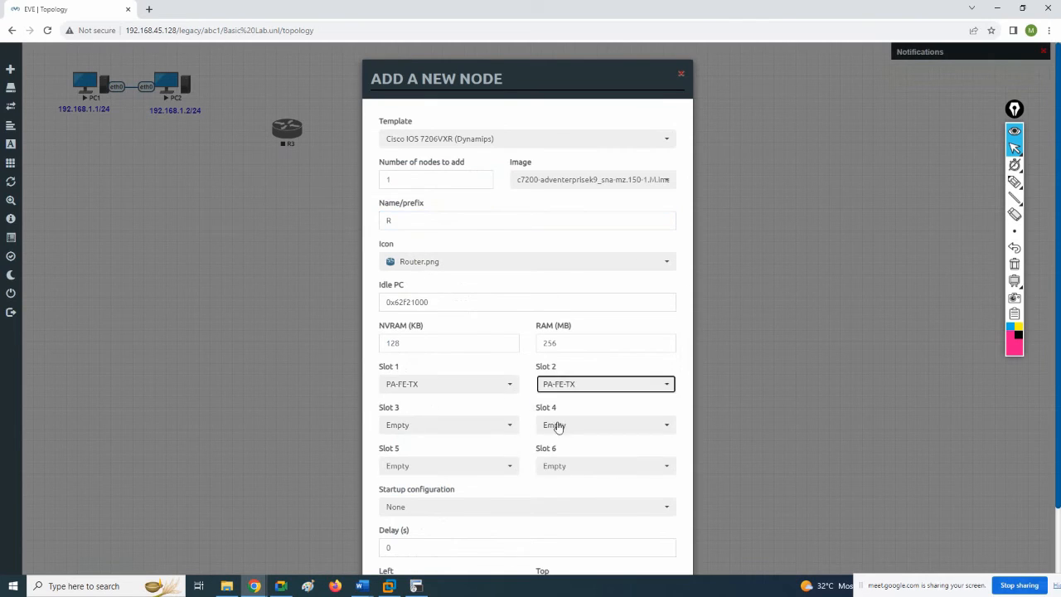
scroll(421, 472, down, 2)
click(470, 540)
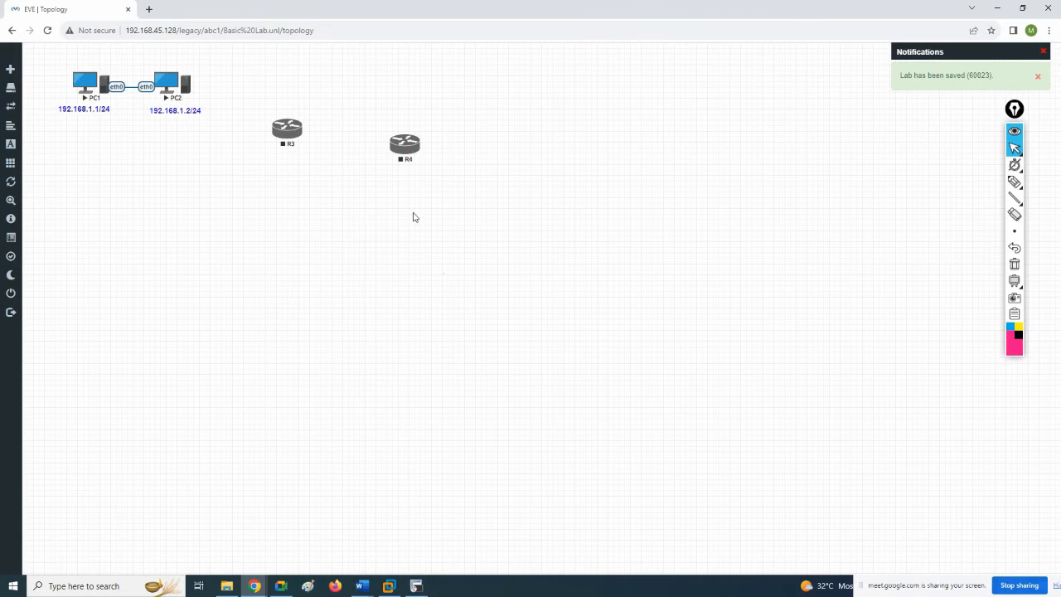
Connect R4 to R3 through fa0/0 on both routers, and delete that link.
drag(407, 143, 296, 136)
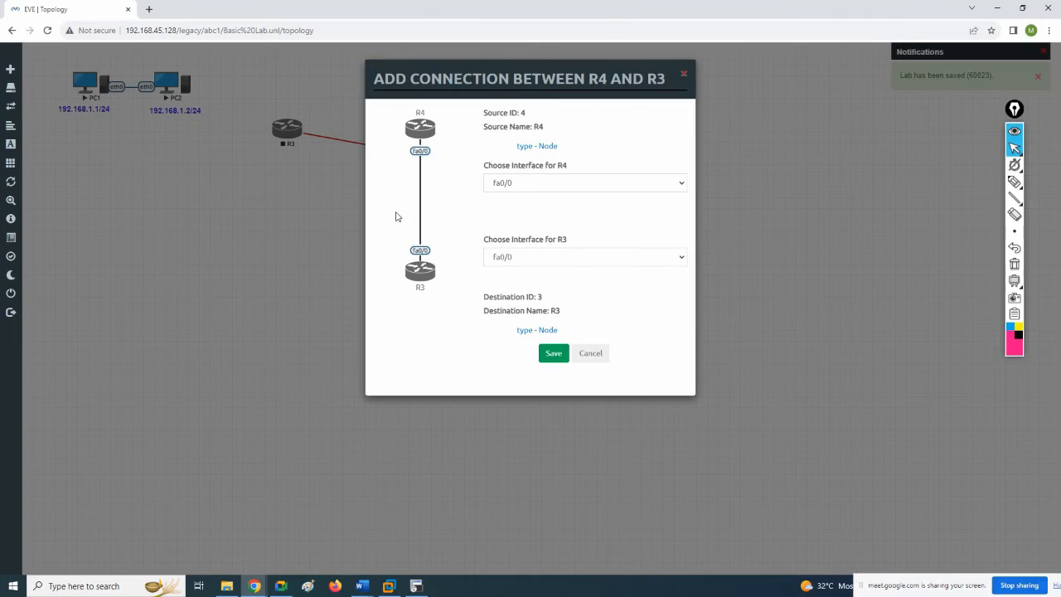
click(552, 353)
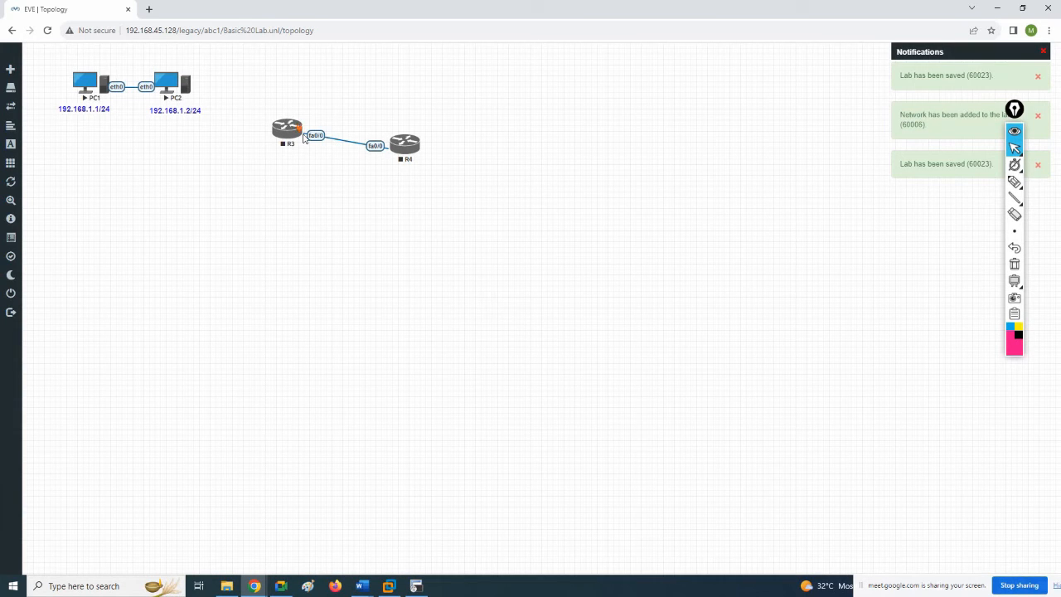
right_click(311, 137)
click(338, 156)
Start R3, try to connect R4 to it, and move R4 farther from R3 before reloading the topology.
right_click(295, 131)
click(318, 152)
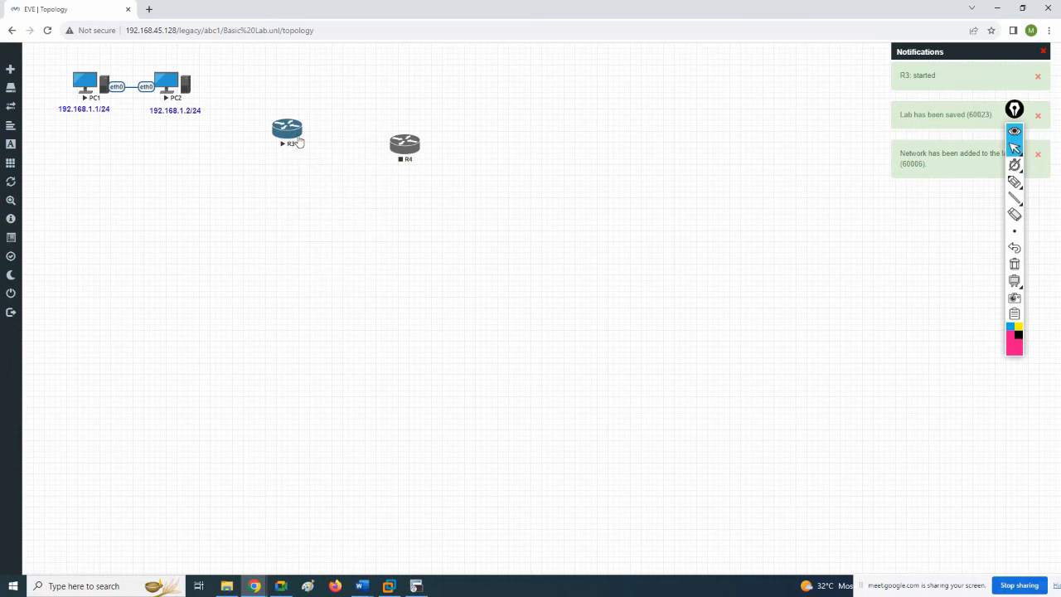
drag(419, 147, 286, 129)
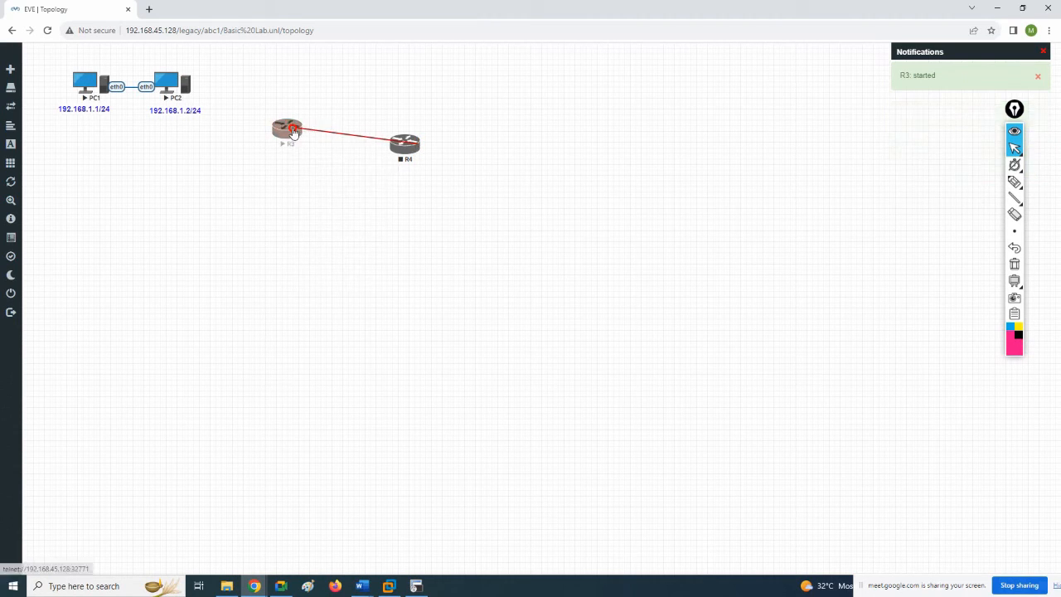
drag(398, 151, 485, 107)
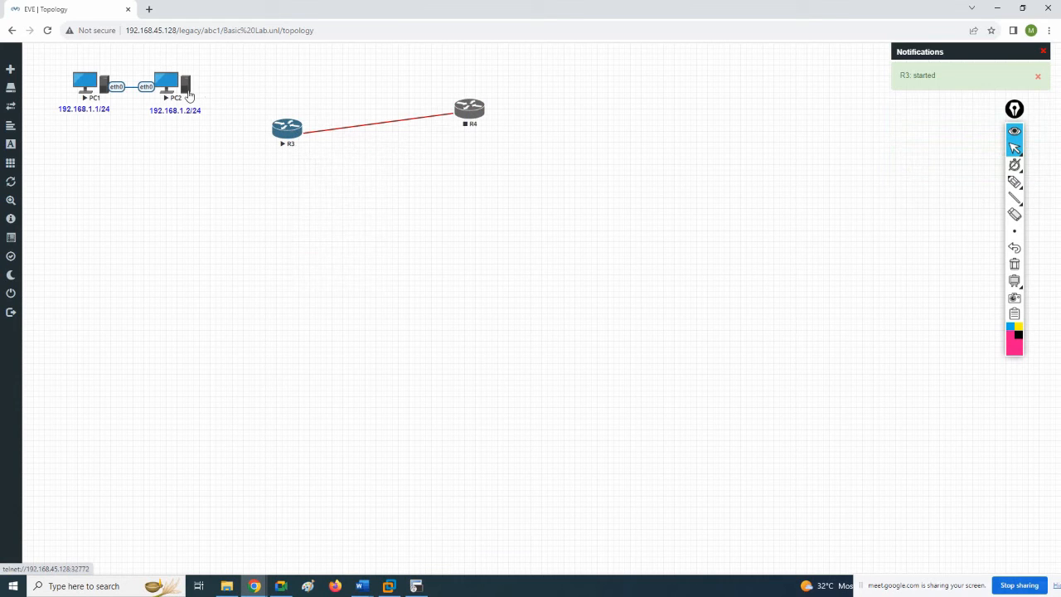
click(47, 30)
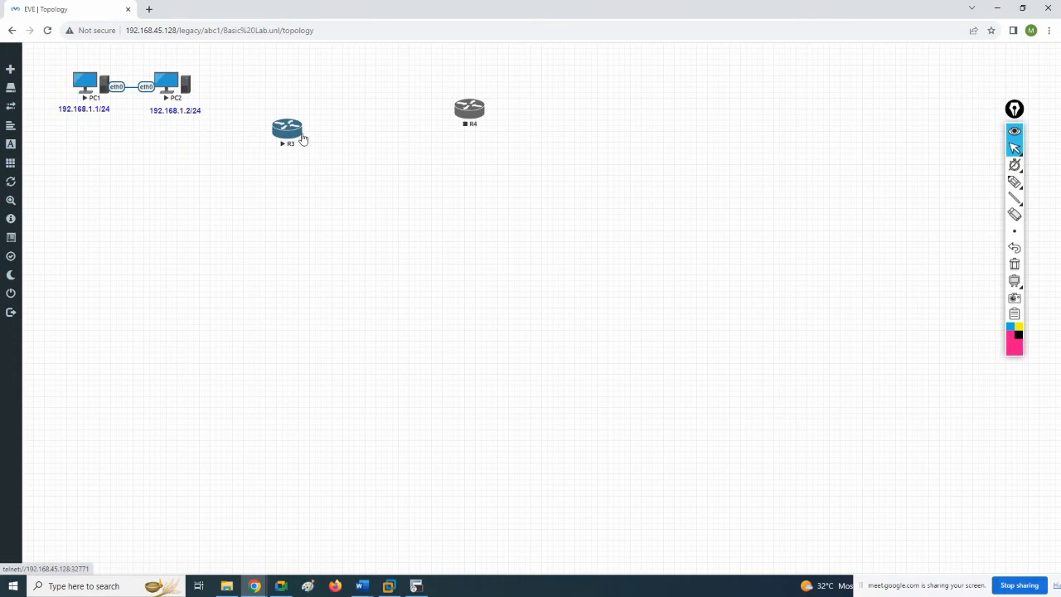
Try again to connect R4 to the running R3, move R3 level with R4, and reload the topology.
mouse_move(485, 111)
drag(486, 111, 308, 126)
click(46, 30)
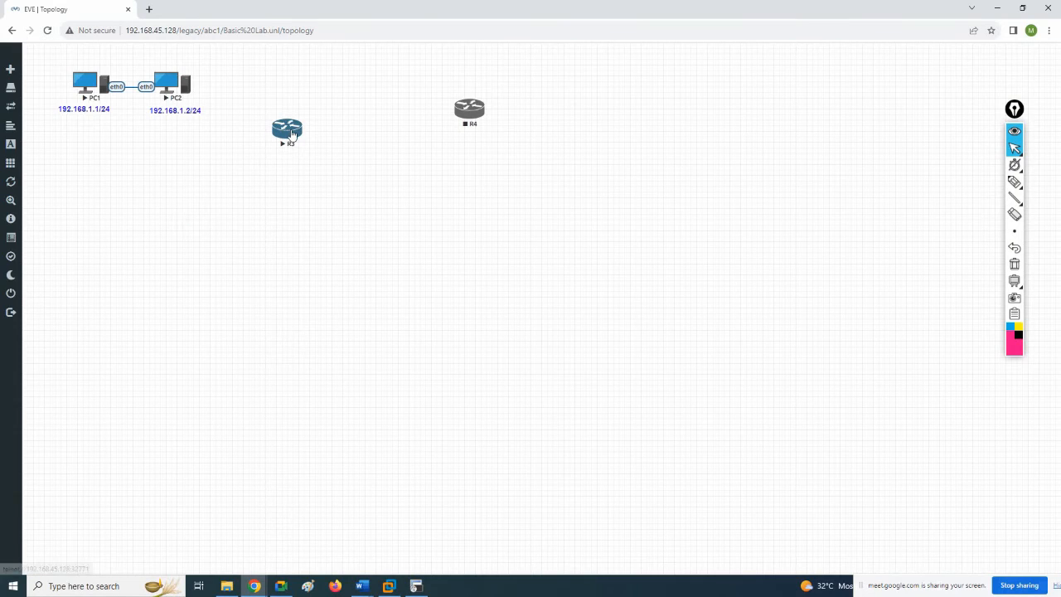
drag(482, 108, 306, 109)
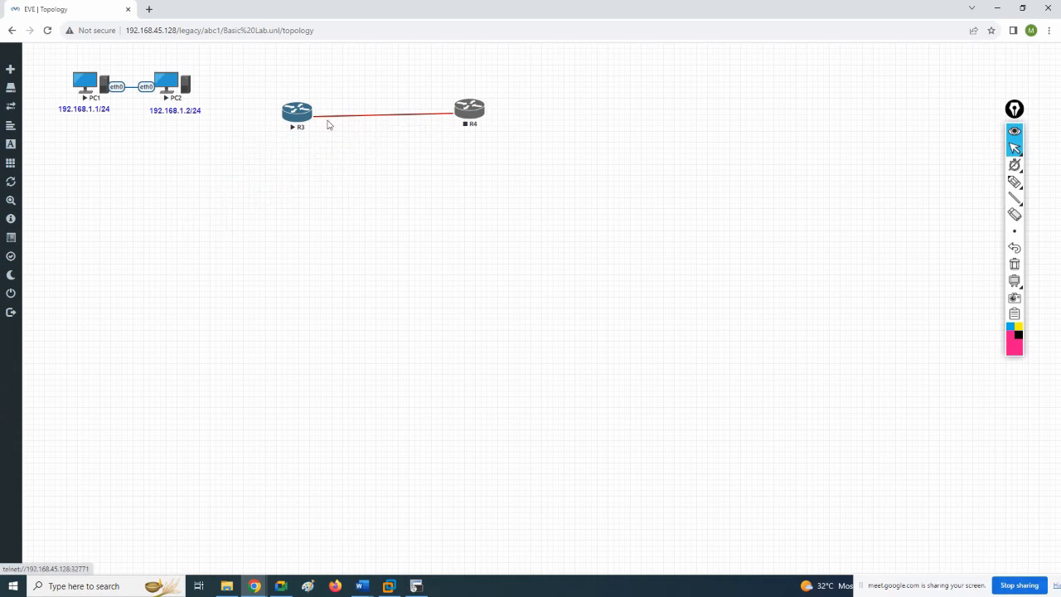
click(47, 31)
Stop R3 and connect R4's fa0/0 interface to R3's fa0/0 interface.
right_click(307, 117)
click(325, 140)
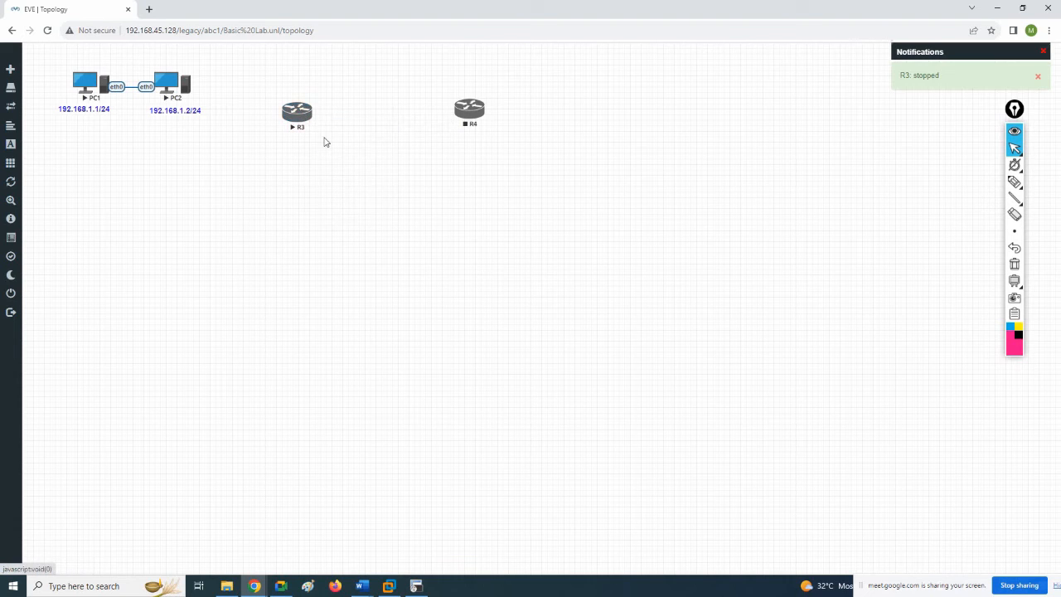
drag(479, 112, 297, 114)
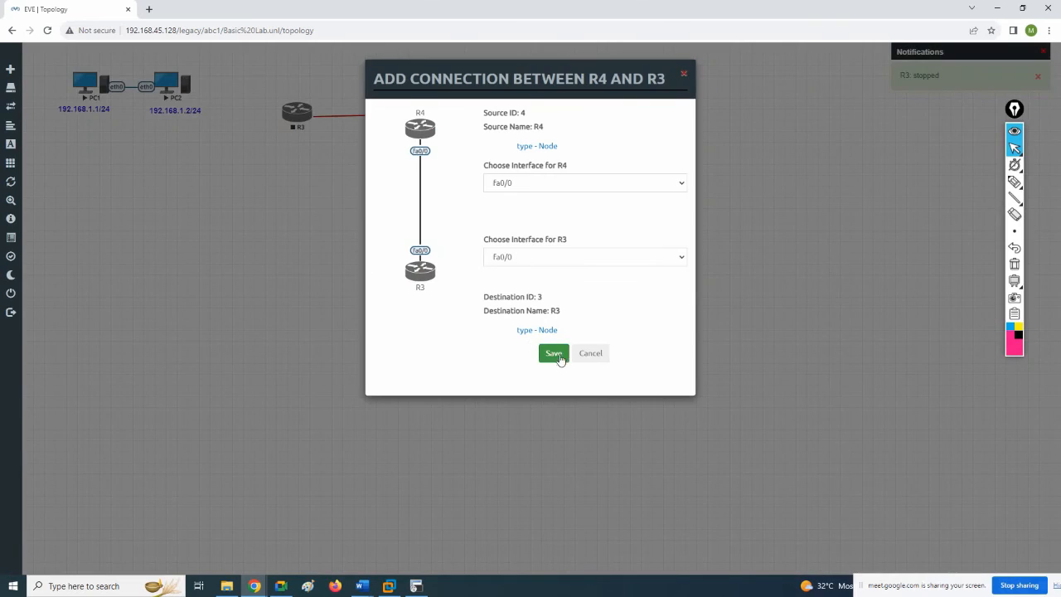
click(555, 354)
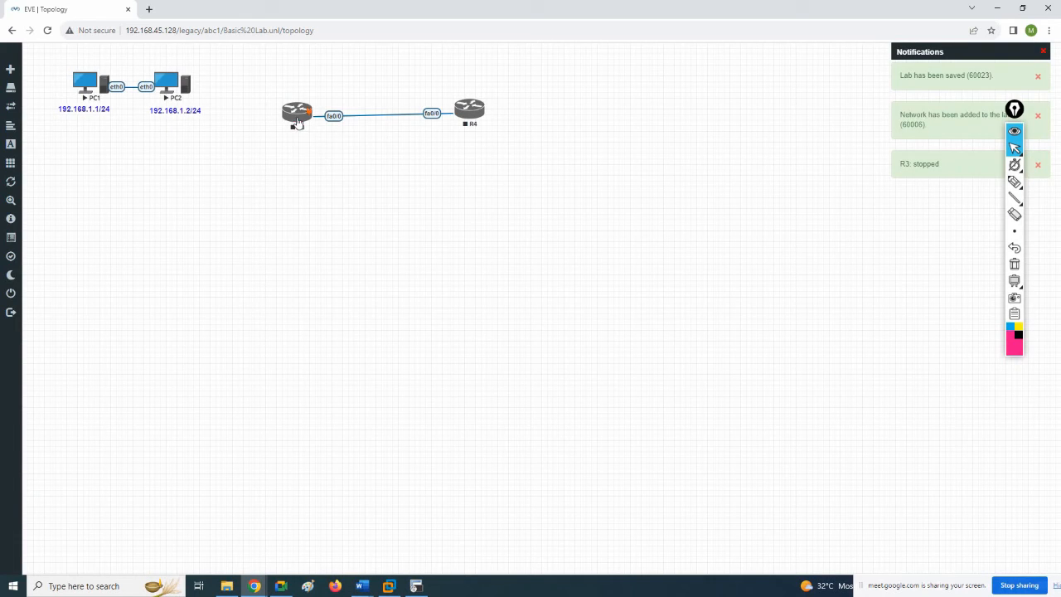
Start routers R3 and R4, and move R4 slightly closer to R3 in the topology.
right_click(297, 122)
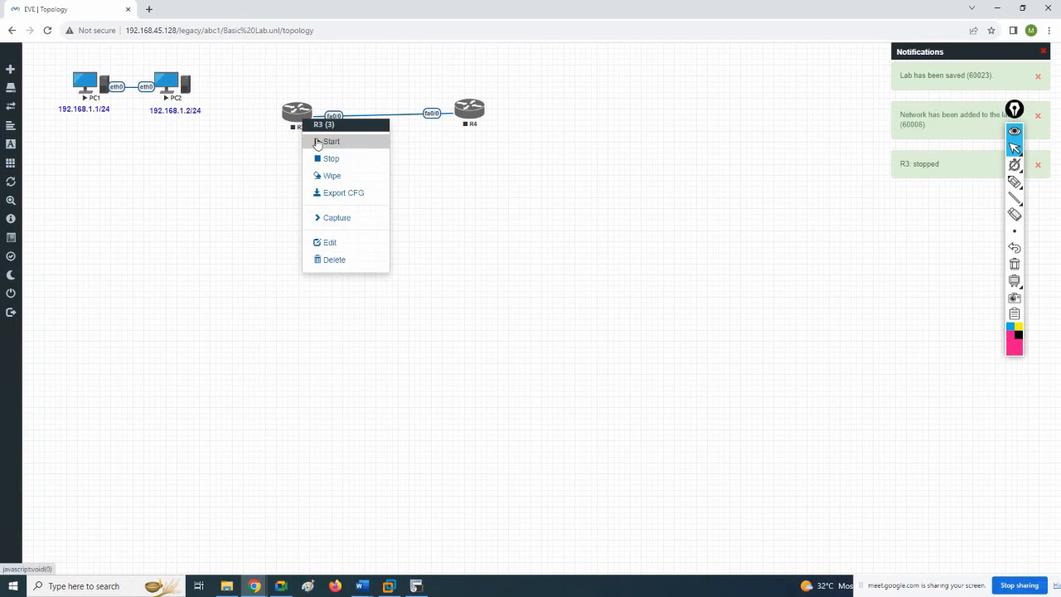
click(317, 137)
right_click(469, 111)
click(487, 136)
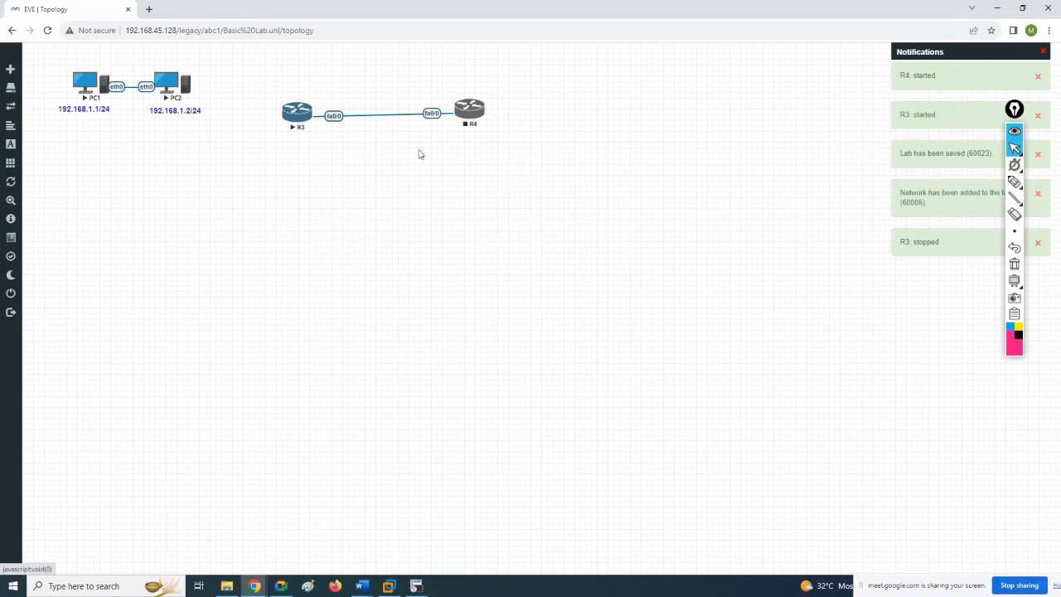
drag(469, 116, 431, 120)
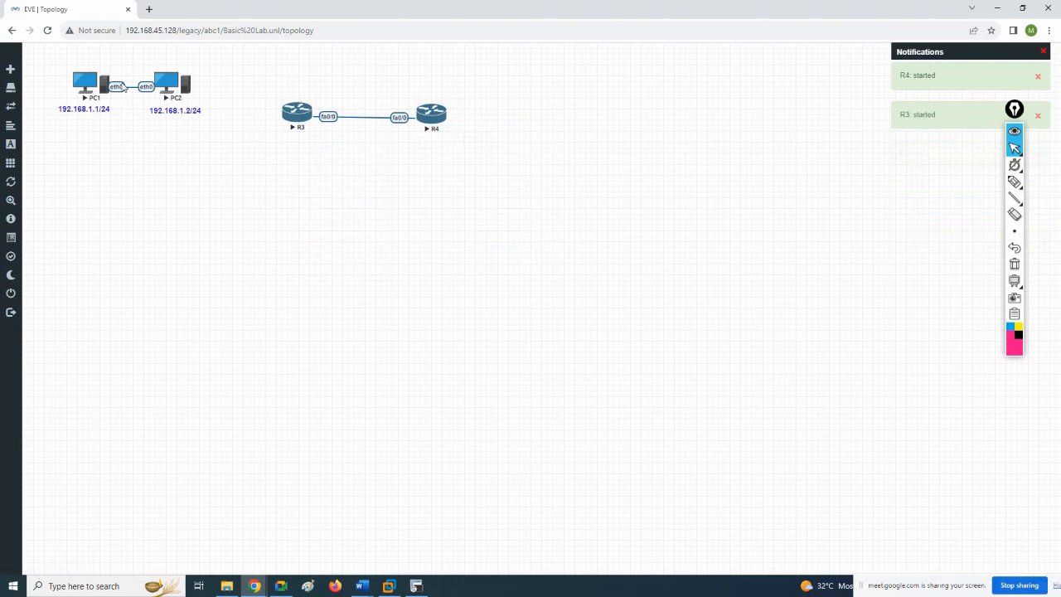
Open console sessions for R3 and R4 in SecureCRT.
click(302, 116)
click(568, 108)
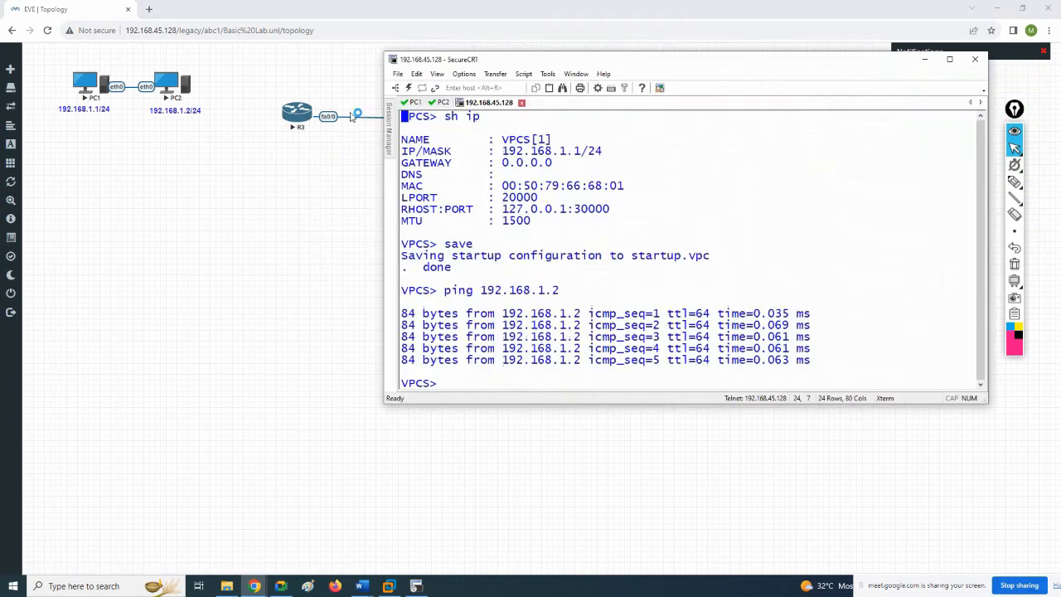
click(362, 159)
click(433, 124)
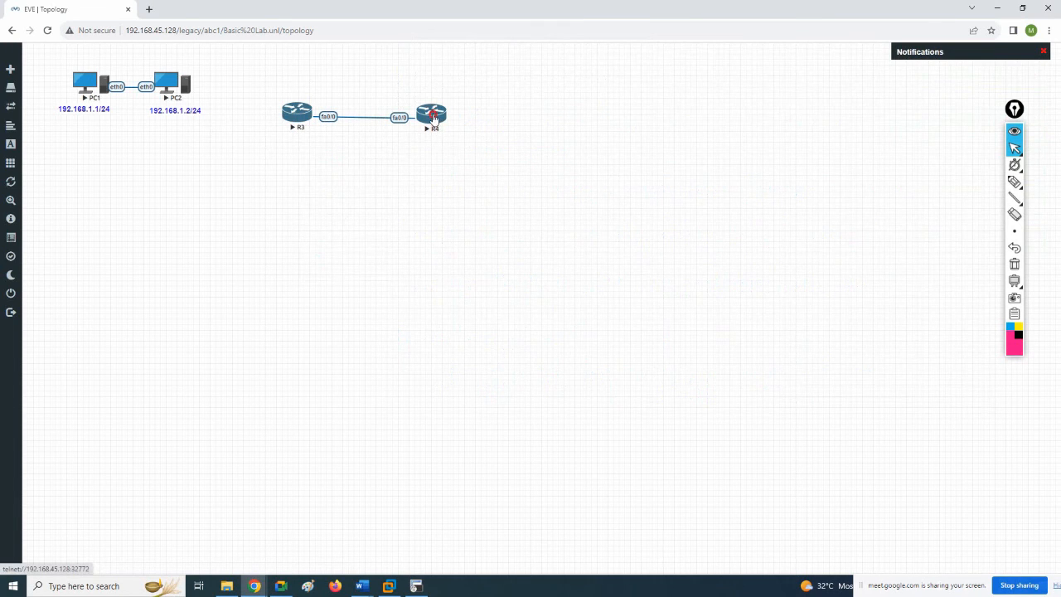
click(512, 108)
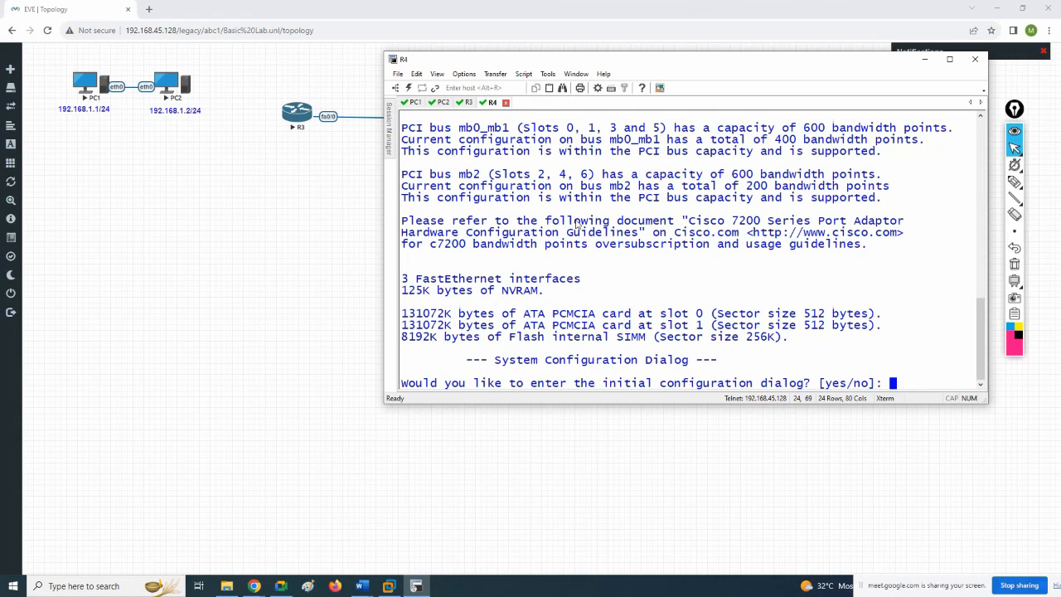
Answer no to the initial configuration dialog on R4 and bring up its Router> prompt.
text(no)
key(Return)
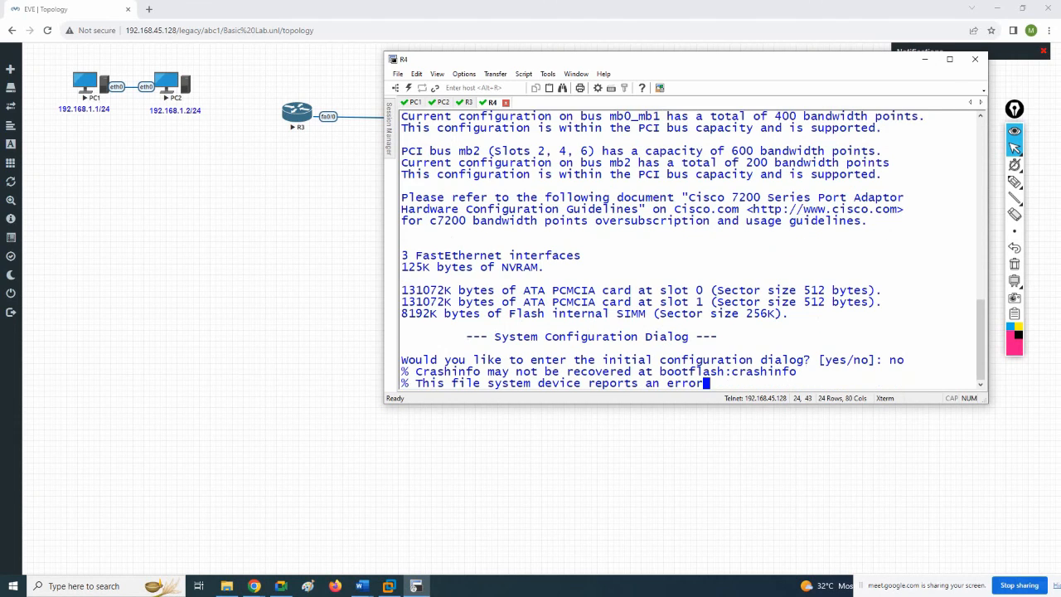
click(465, 103)
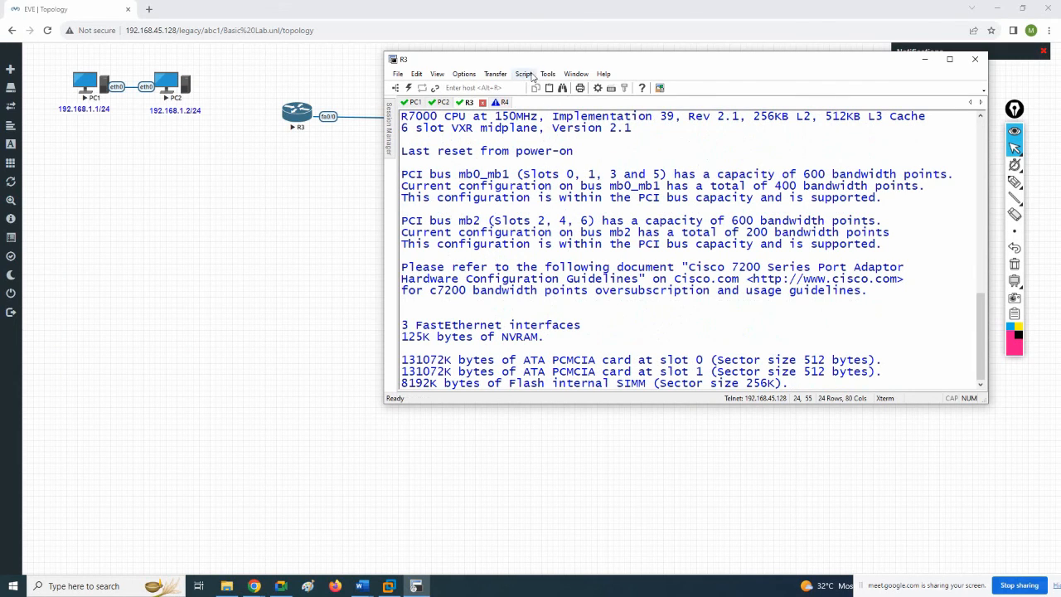
click(500, 103)
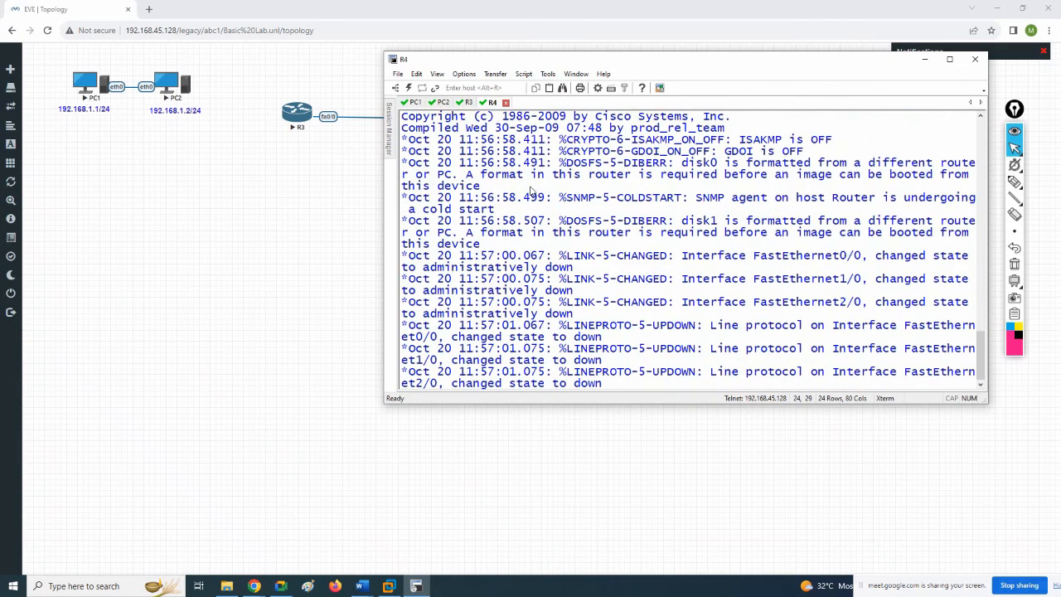
key(Return)
key(Return)
key(Return)
key(Return)
key(Return)
key(Return)
key(Return)
key(Return)
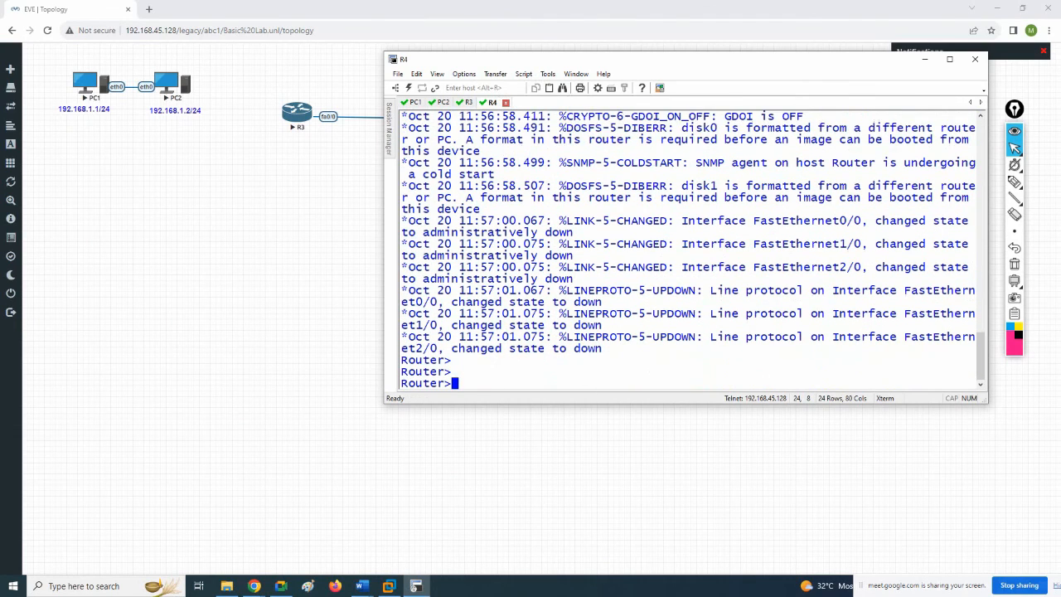
key(Return)
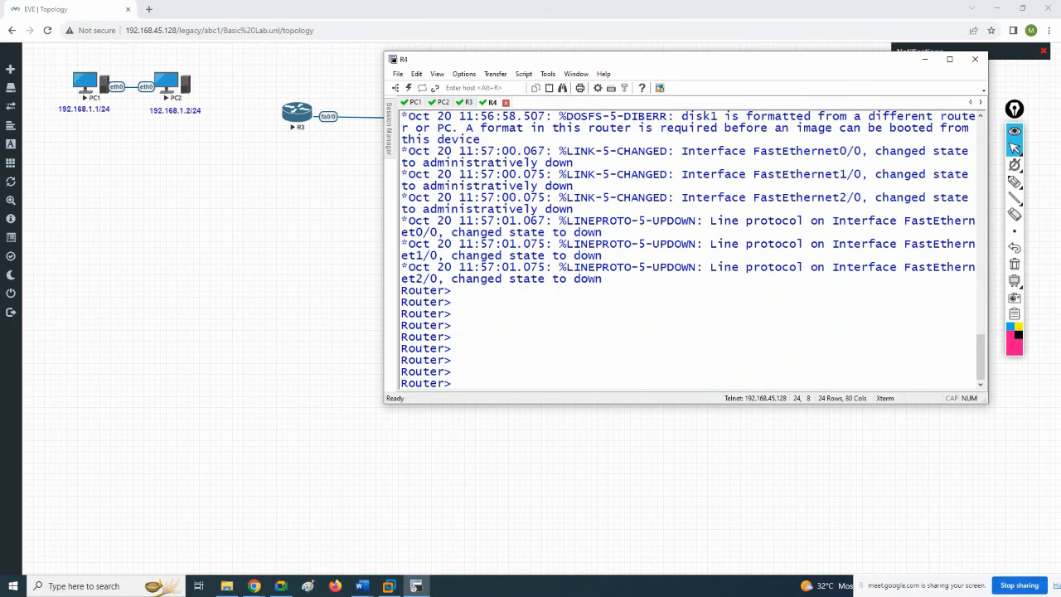
Answer no to the initial configuration dialog on R3 and minimize the console window.
click(467, 103)
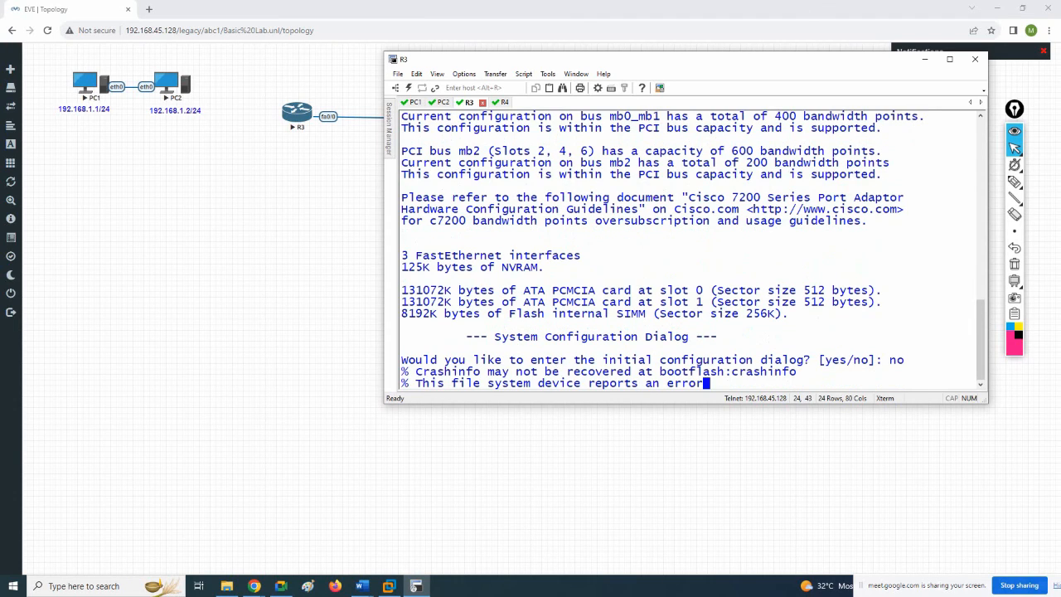
click(924, 59)
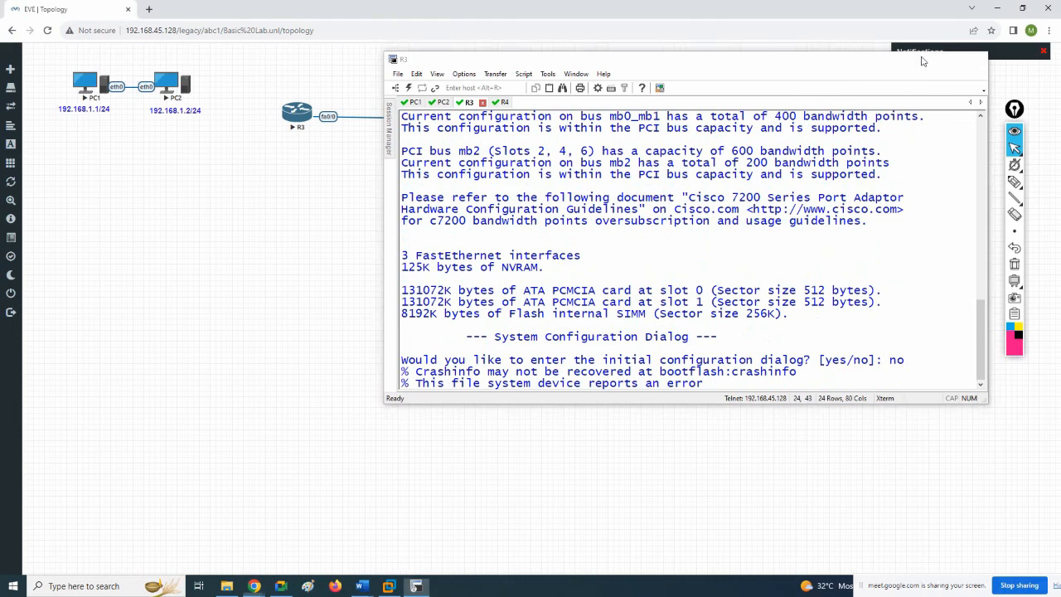